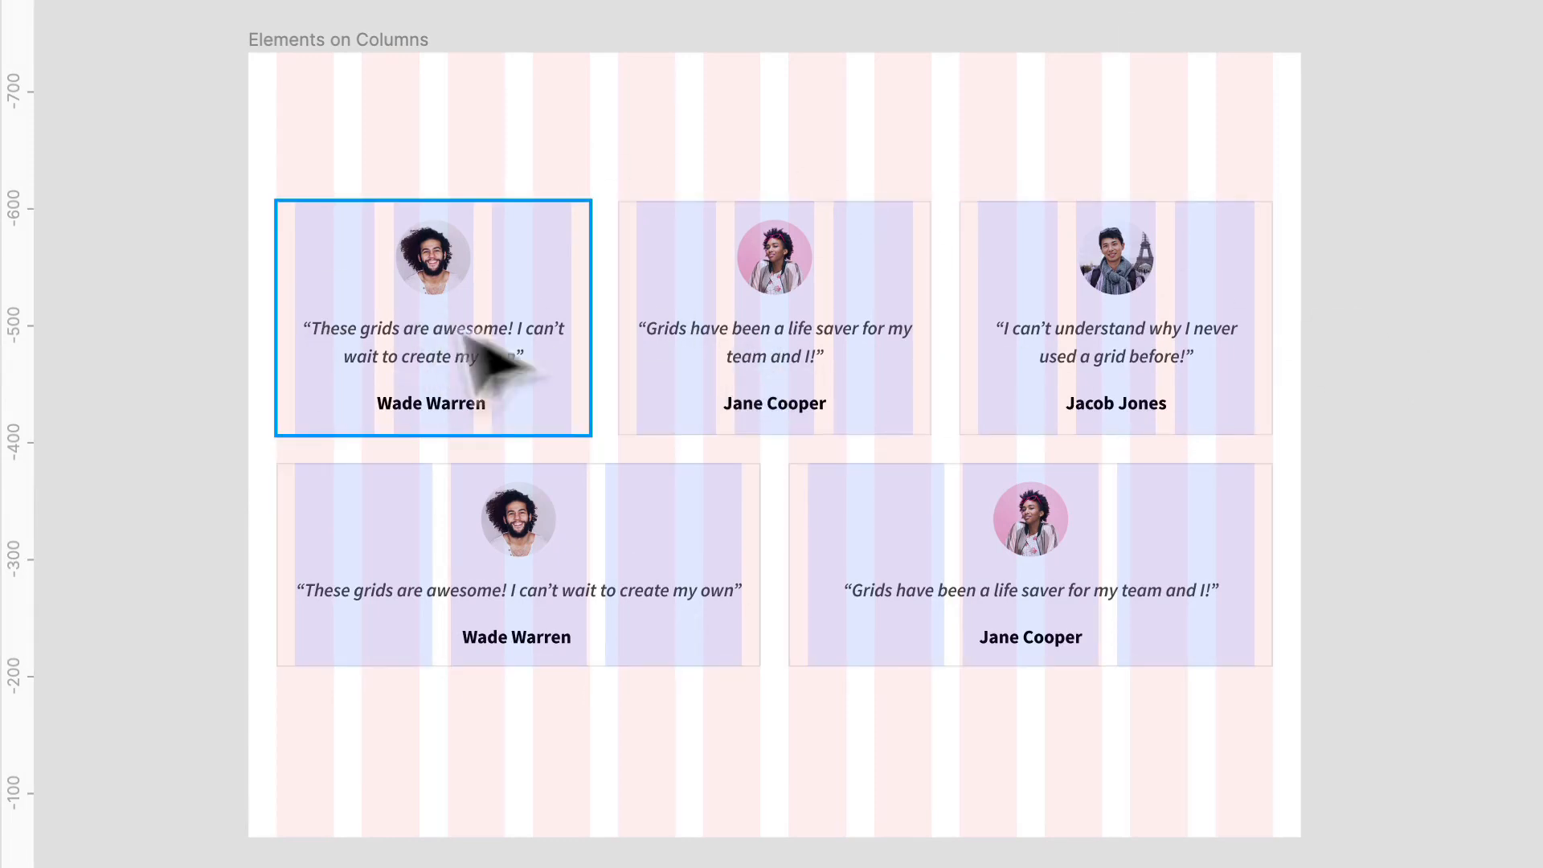
Examine how the upper and lower testimonial cards line up with the layout columns.
{"action": "left_click", "coordinate": [771, 346]}
{"action": "left_click", "coordinate": [1189, 341]}
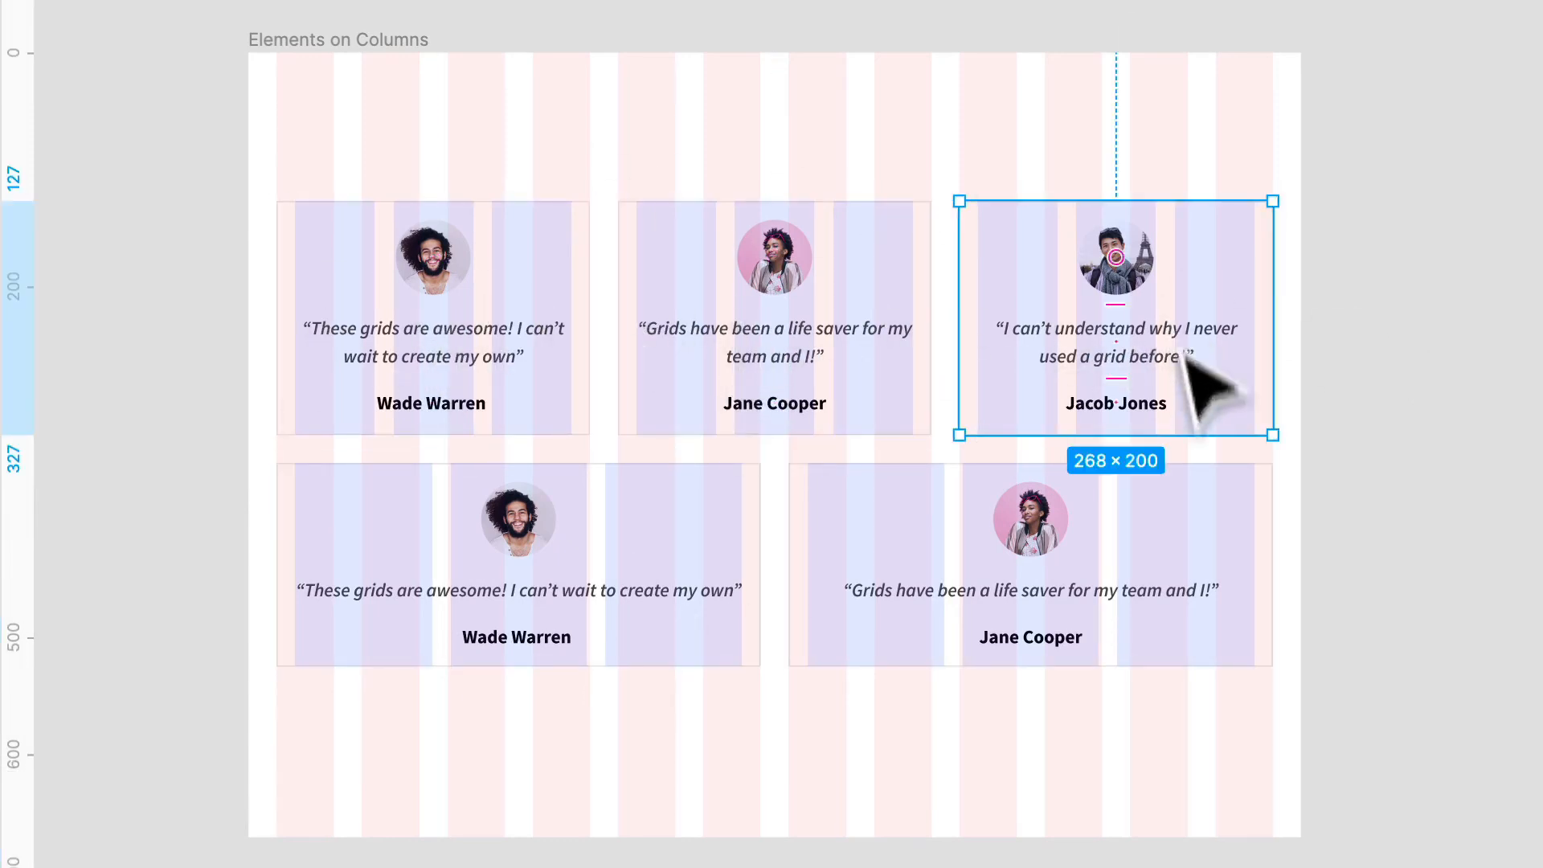
{"action": "left_click", "coordinate": [811, 635]}
{"action": "left_click", "coordinate": [707, 555]}
{"action": "left_click", "coordinate": [461, 313]}
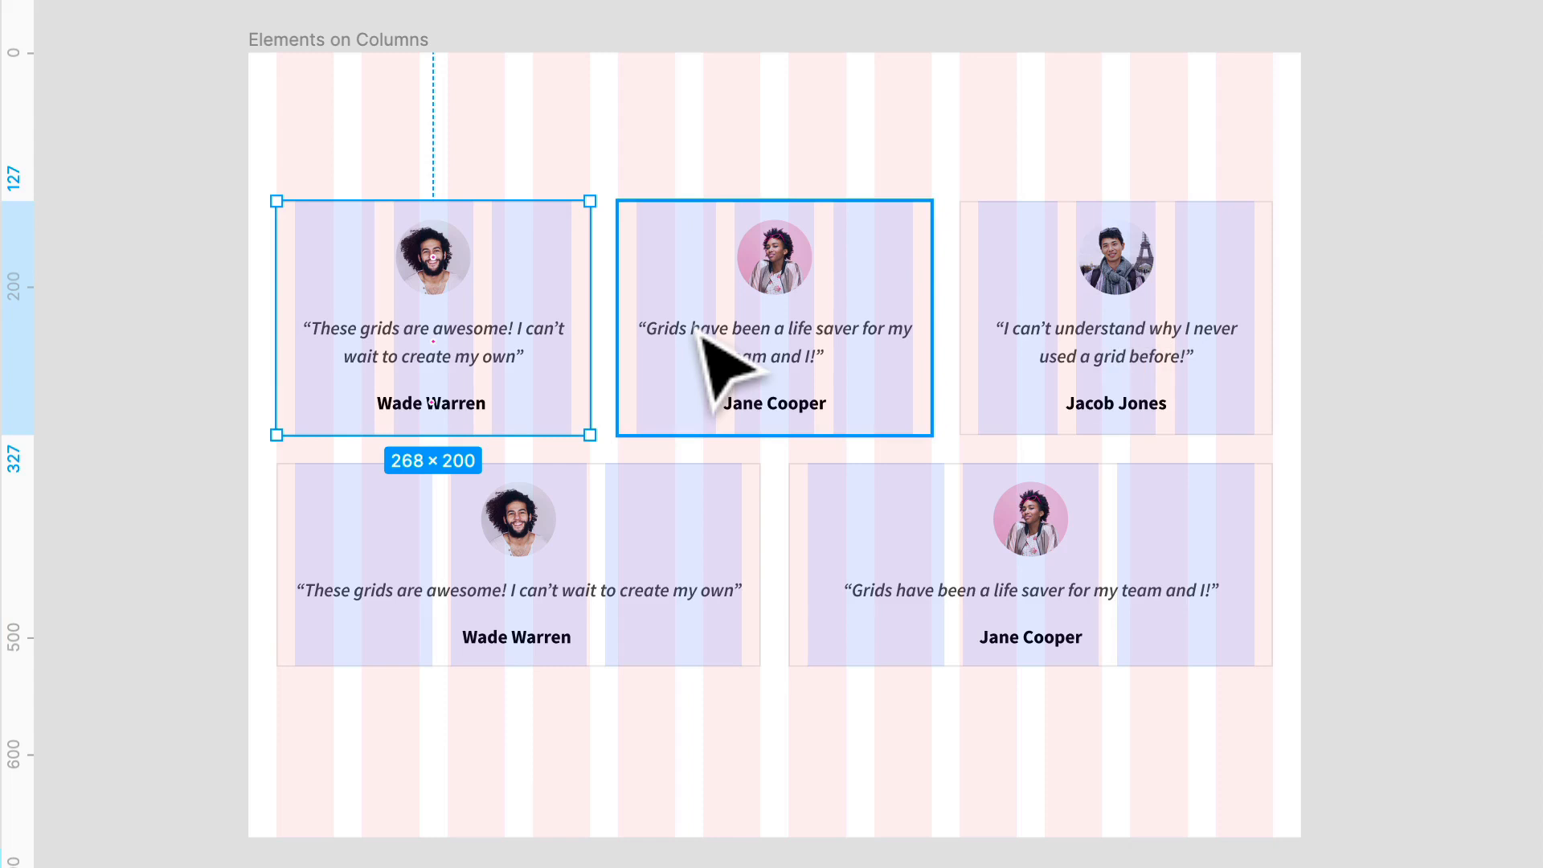
Hide the layout grids and inspect the spacing of the three title-and-text blocks in the neighbouring frame.
{"action": "scroll", "coordinate": [1116, 386], "scroll_direction": "right", "scroll_amount": 10}
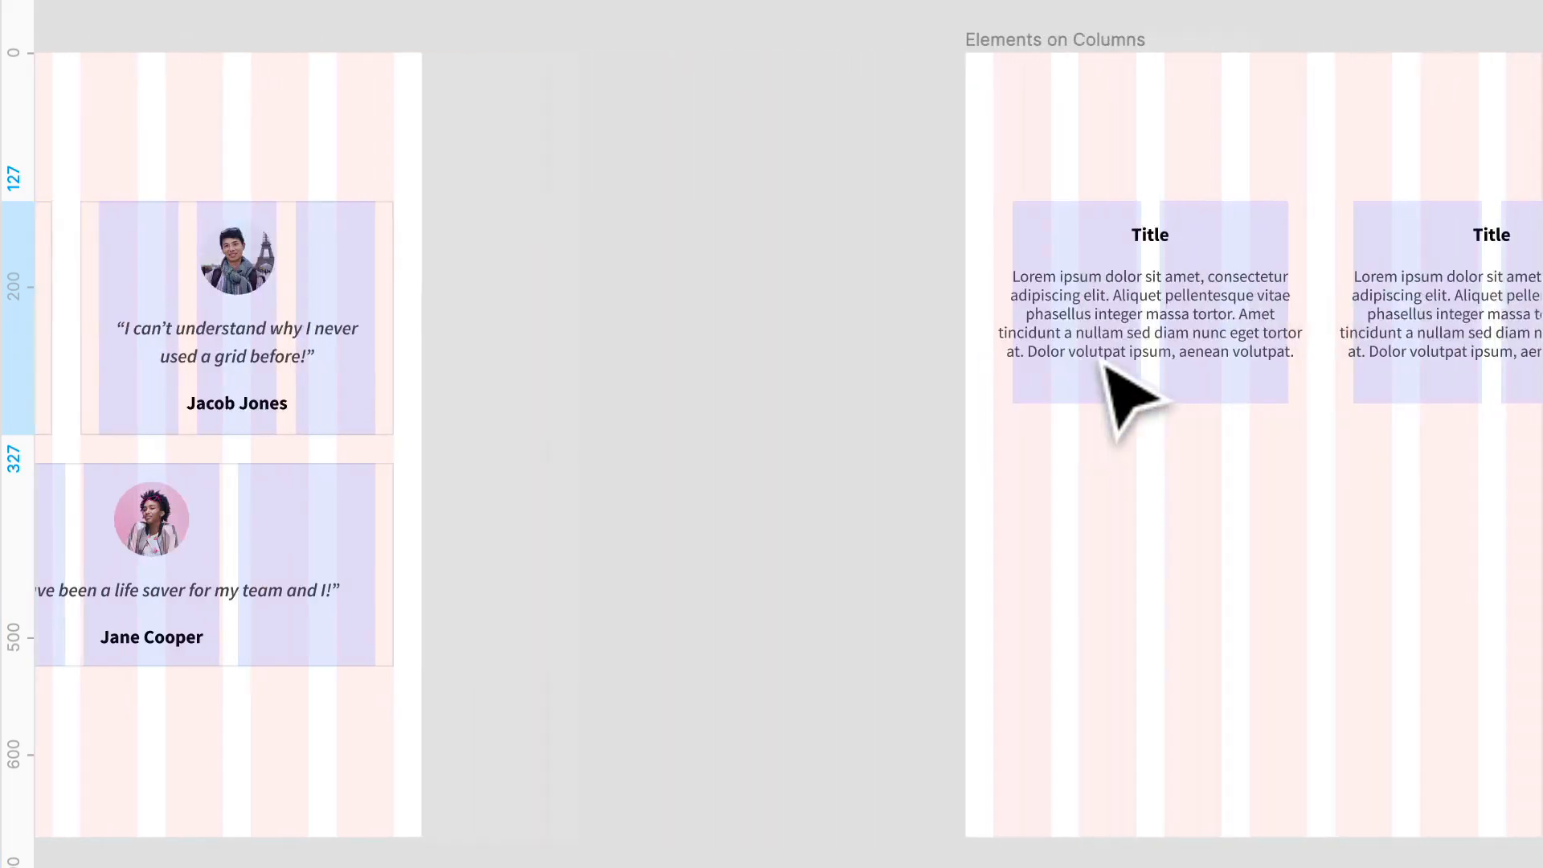
{"action": "scroll", "coordinate": [1116, 385], "scroll_direction": "right", "scroll_amount": 10}
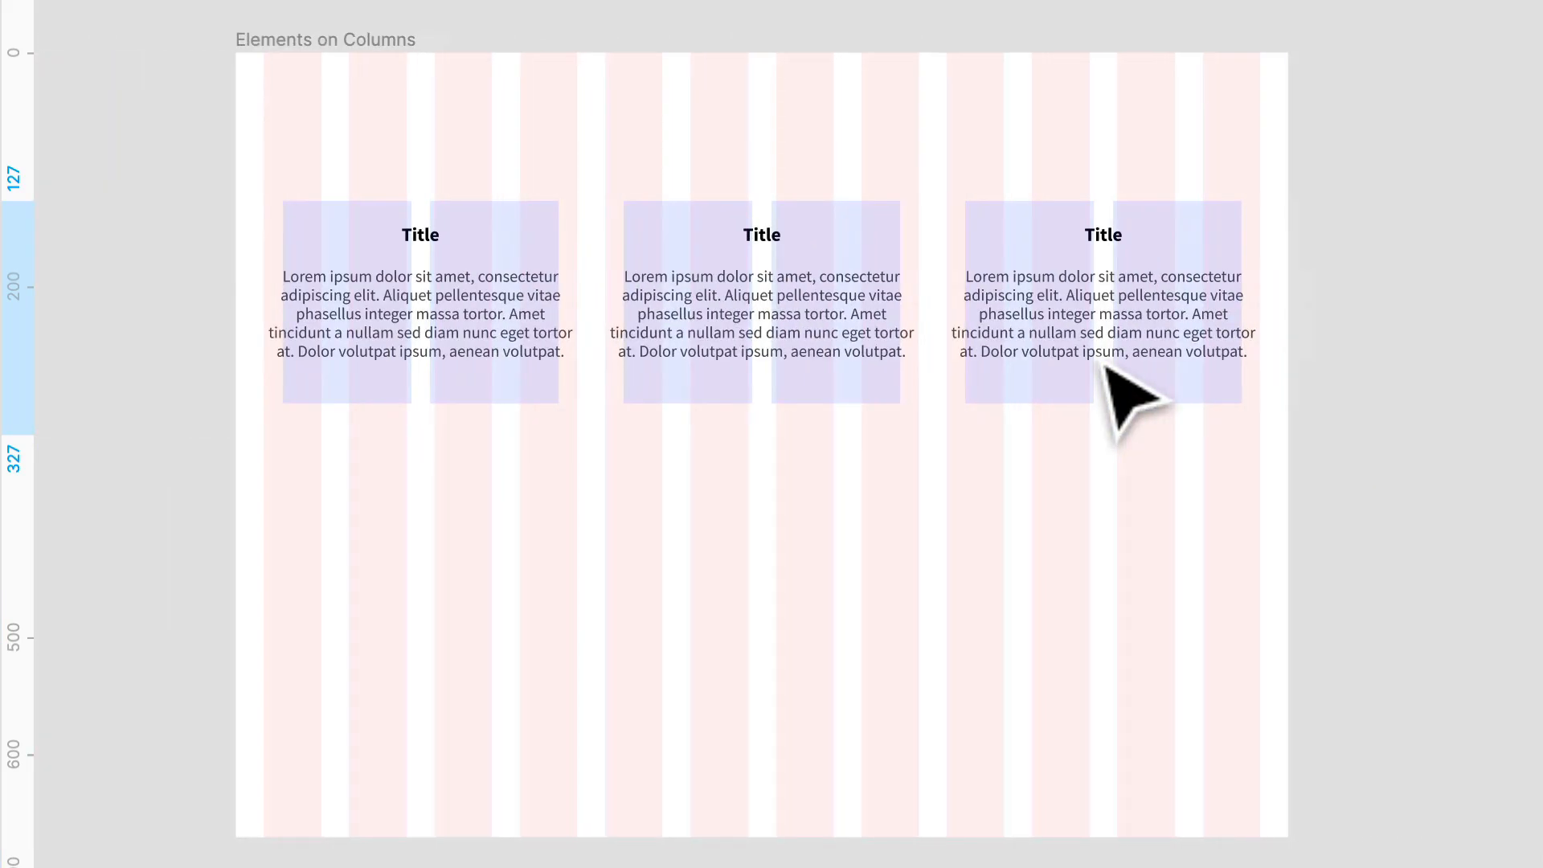
{"action": "key", "text": "ctrl+g"}
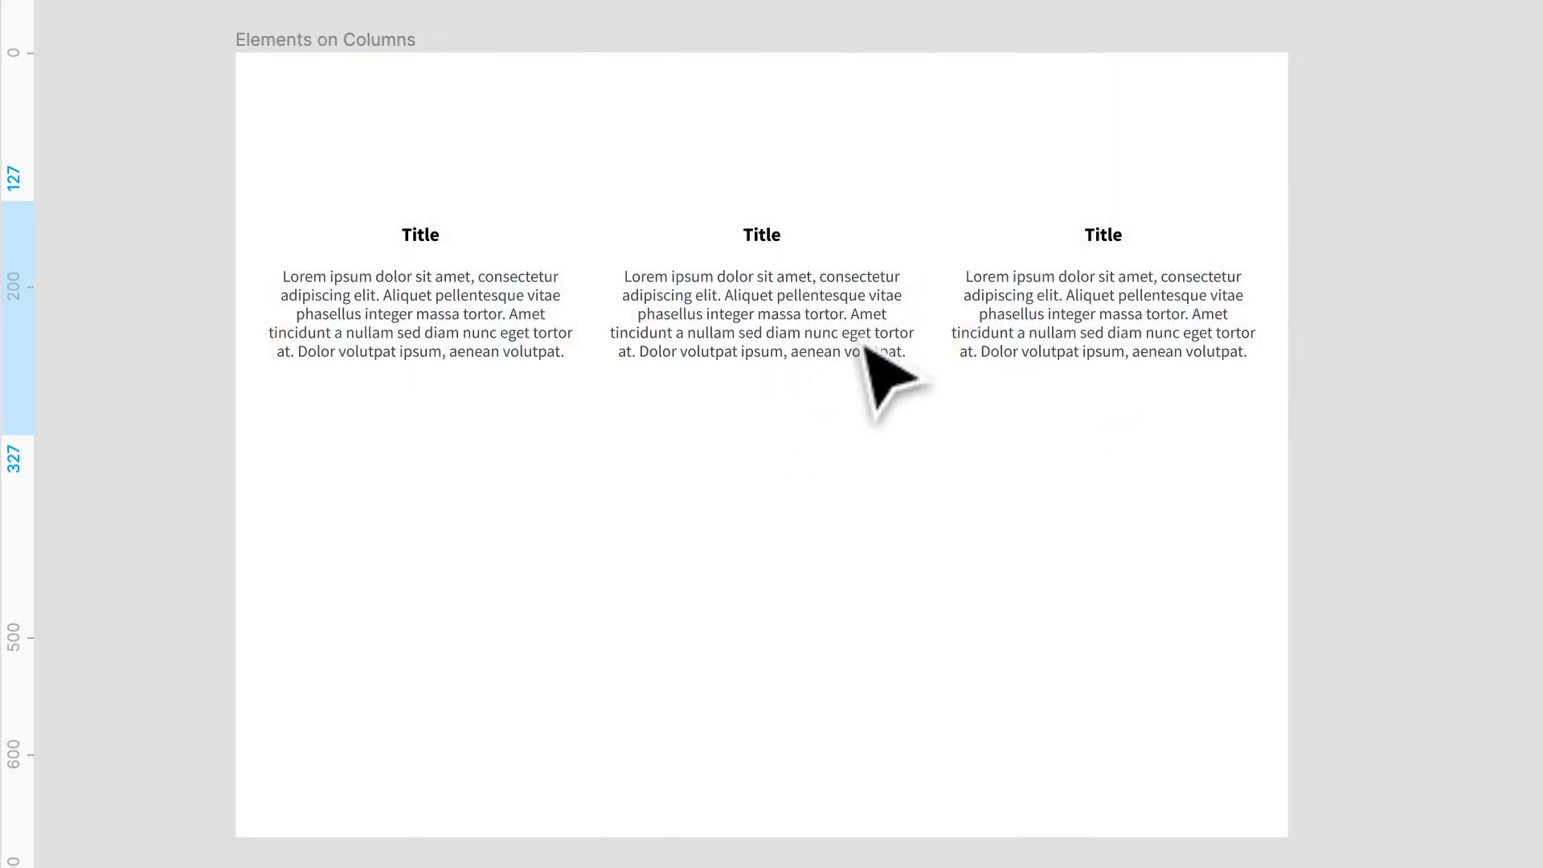
{"action": "scroll", "coordinate": [880, 353], "scroll_direction": "up", "scroll_amount": 3}
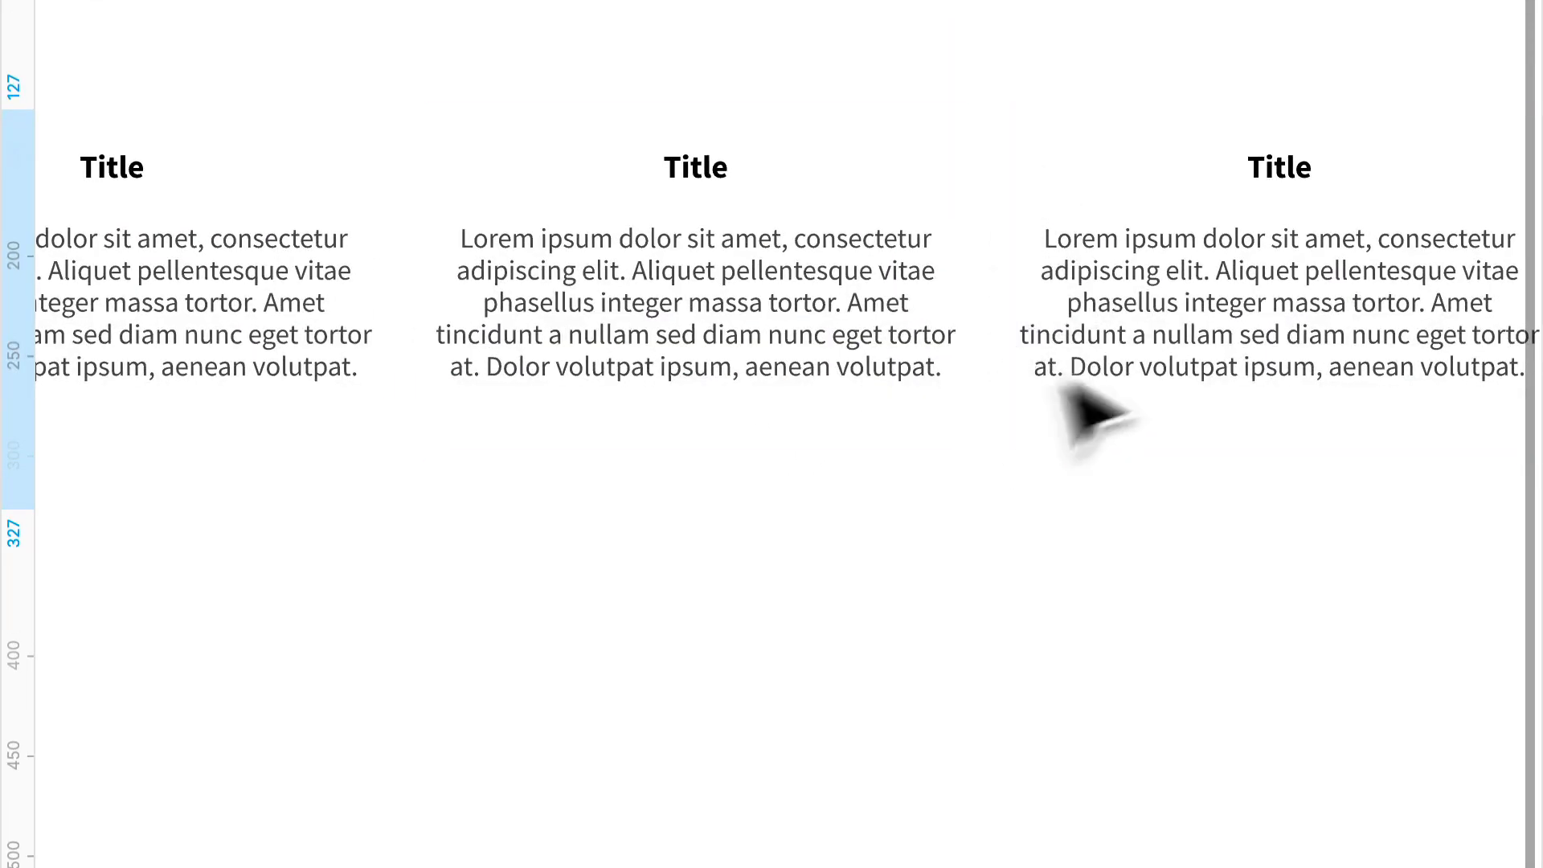
{"action": "scroll", "coordinate": [365, 320], "scroll_direction": "left", "scroll_amount": 2}
{"action": "scroll", "coordinate": [363, 317], "scroll_direction": "down", "scroll_amount": 3}
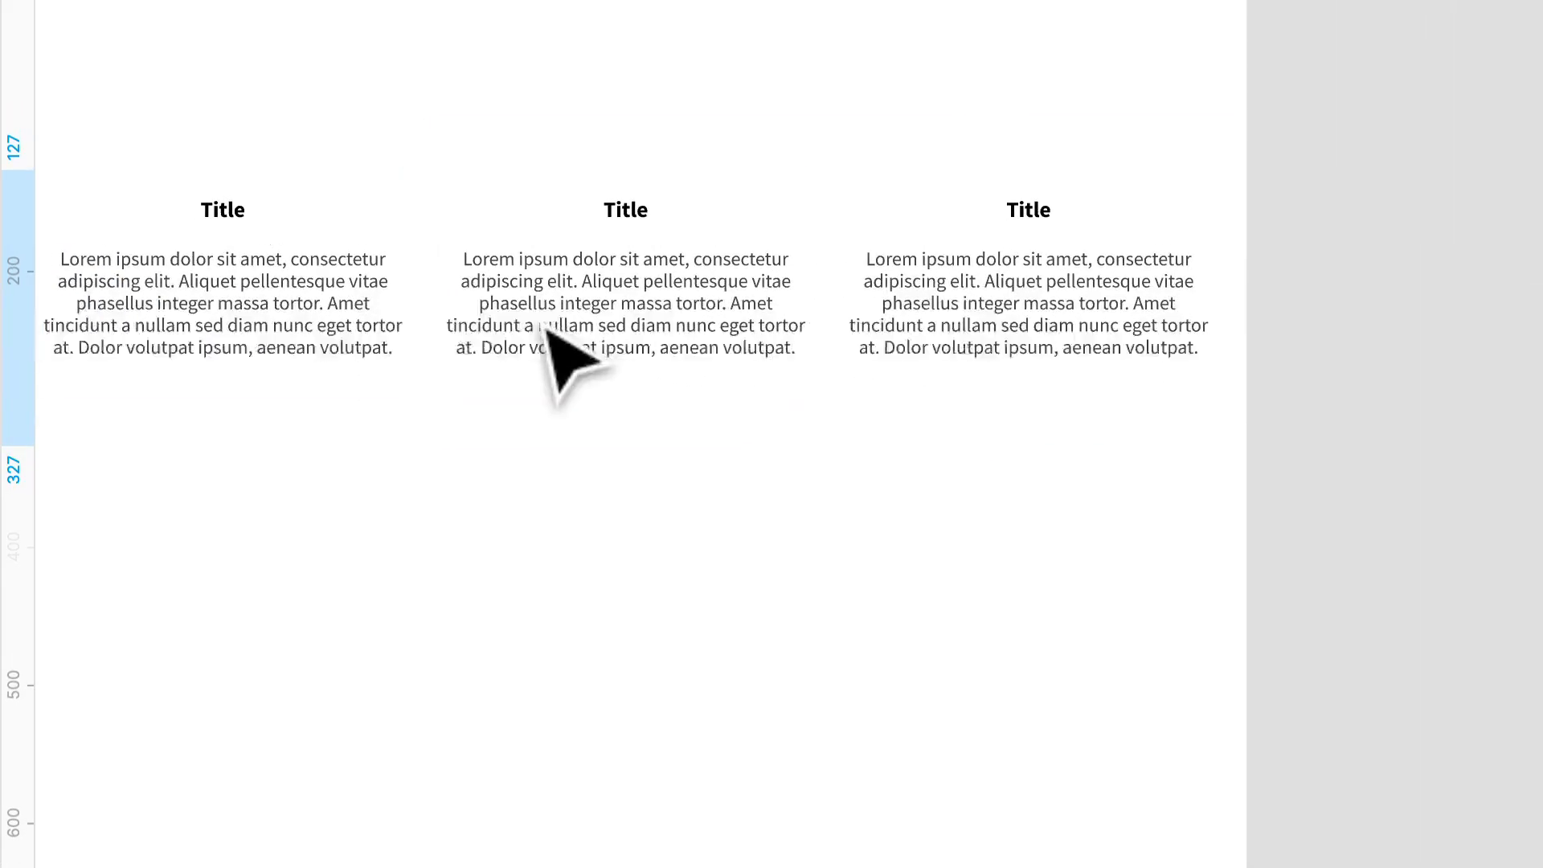
{"action": "scroll", "coordinate": [546, 334], "scroll_direction": "left", "scroll_amount": 2}
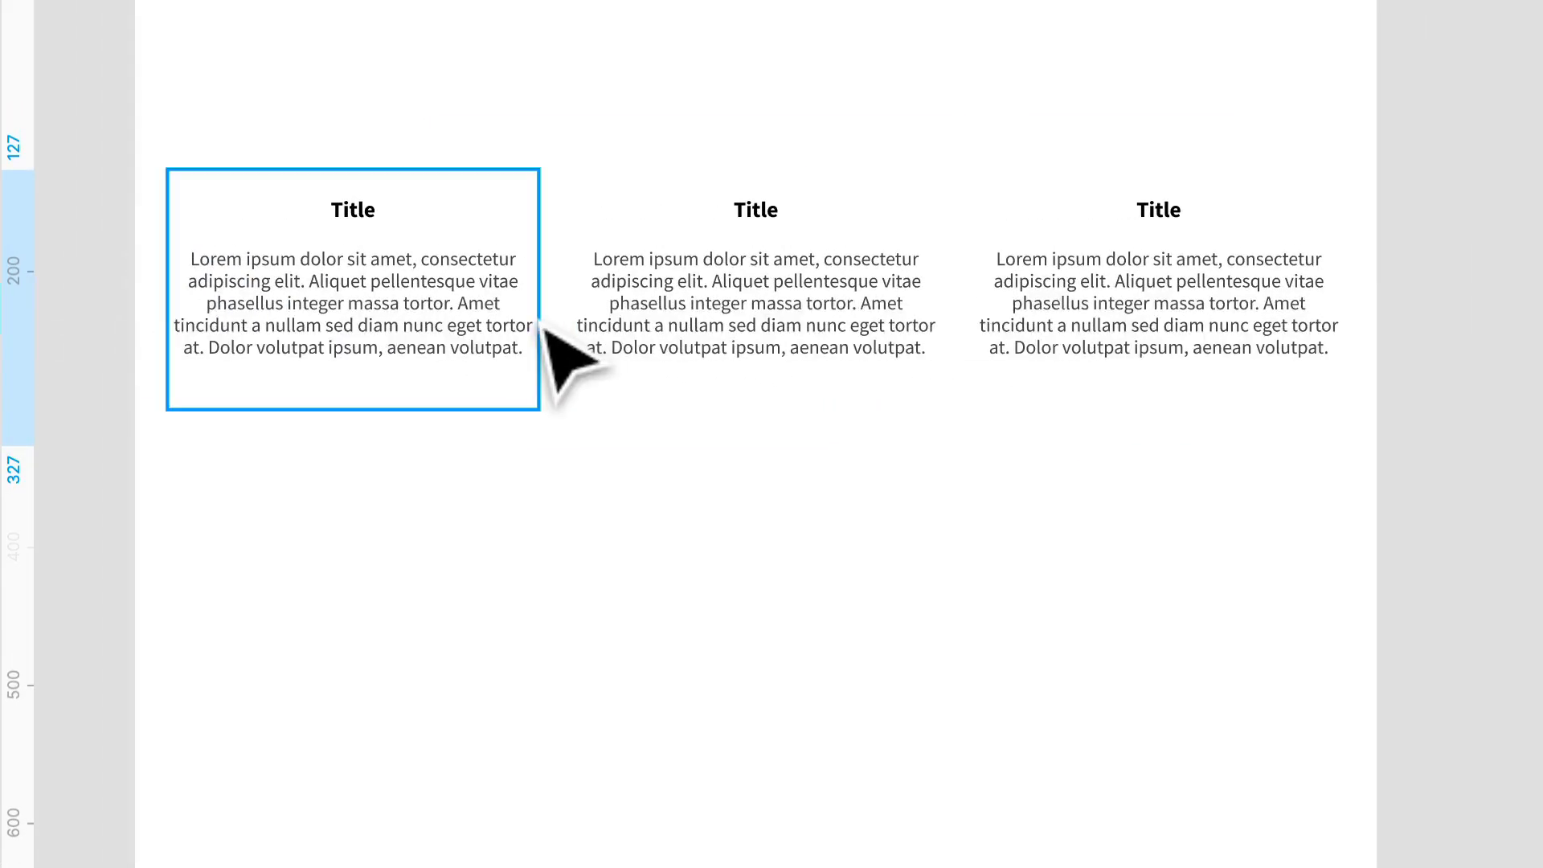
Show the layout grids and narrow the first block's body text symmetrically to 236 wide, matching its inner columns.
{"action": "key", "text": "shift+g"}
{"action": "scroll", "coordinate": [513, 312], "scroll_direction": "up", "scroll_amount": 3}
{"action": "left_click", "coordinate": [437, 319]}
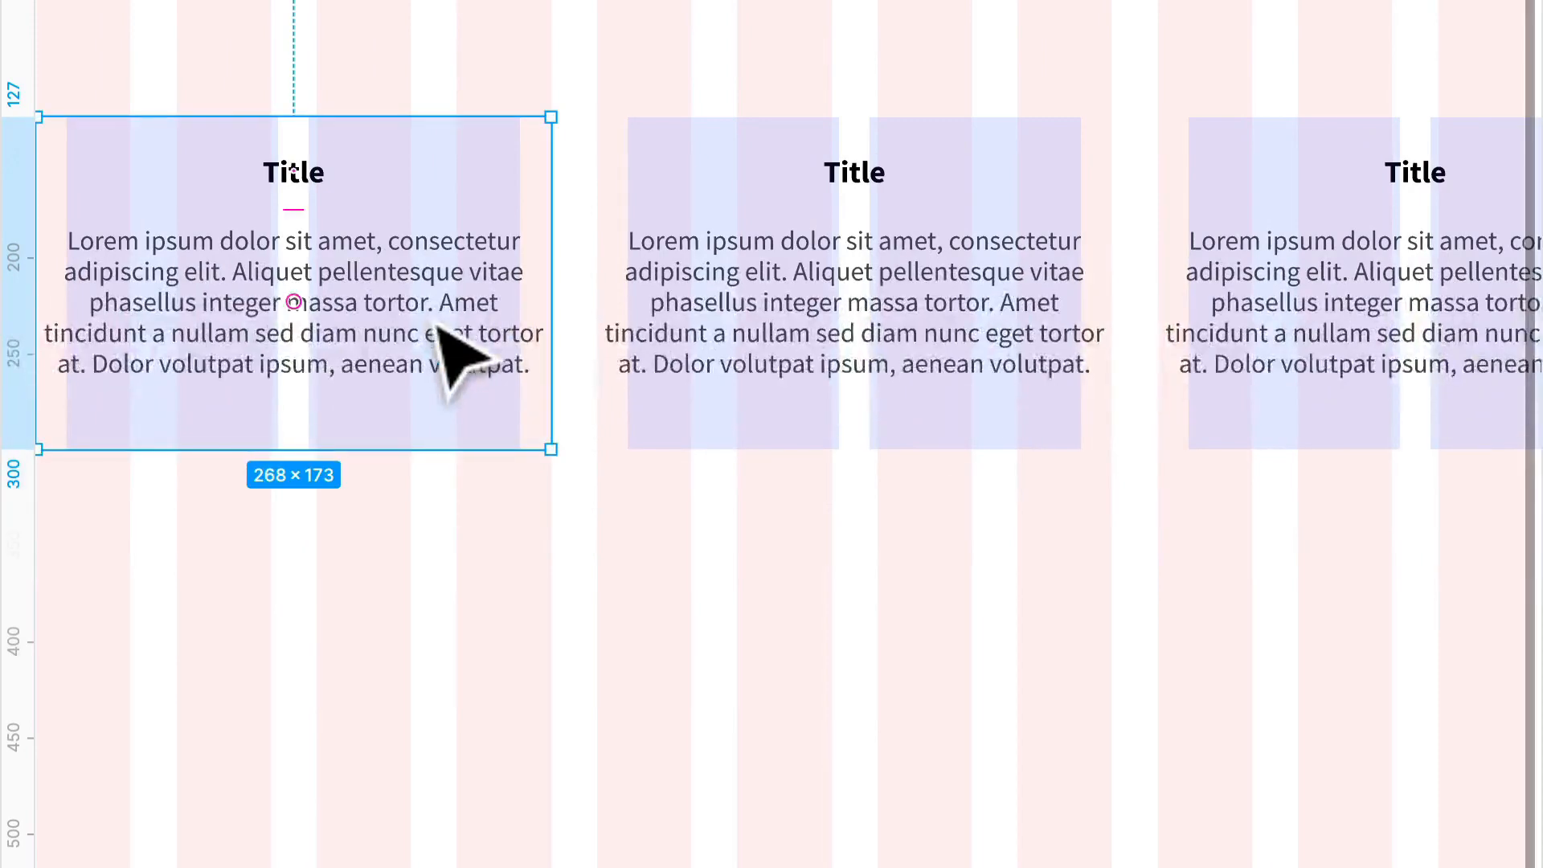
{"action": "scroll", "coordinate": [482, 333], "scroll_direction": "left", "scroll_amount": 2}
{"action": "double_click", "coordinate": [695, 366]}
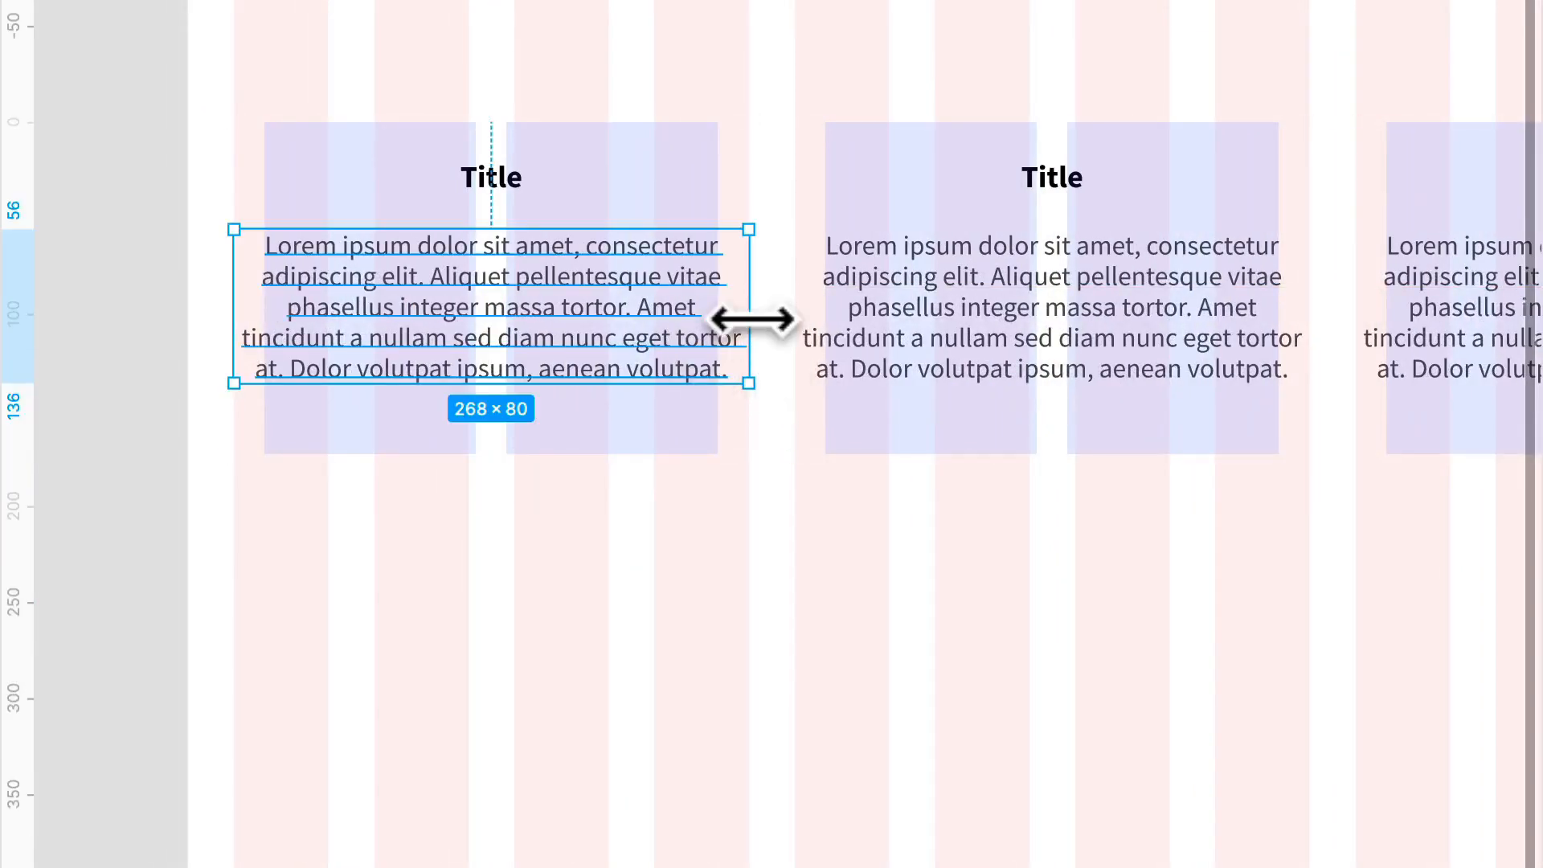
{"action": "left_click_drag", "start_coordinate": [749, 321], "coordinate": [723, 324]}
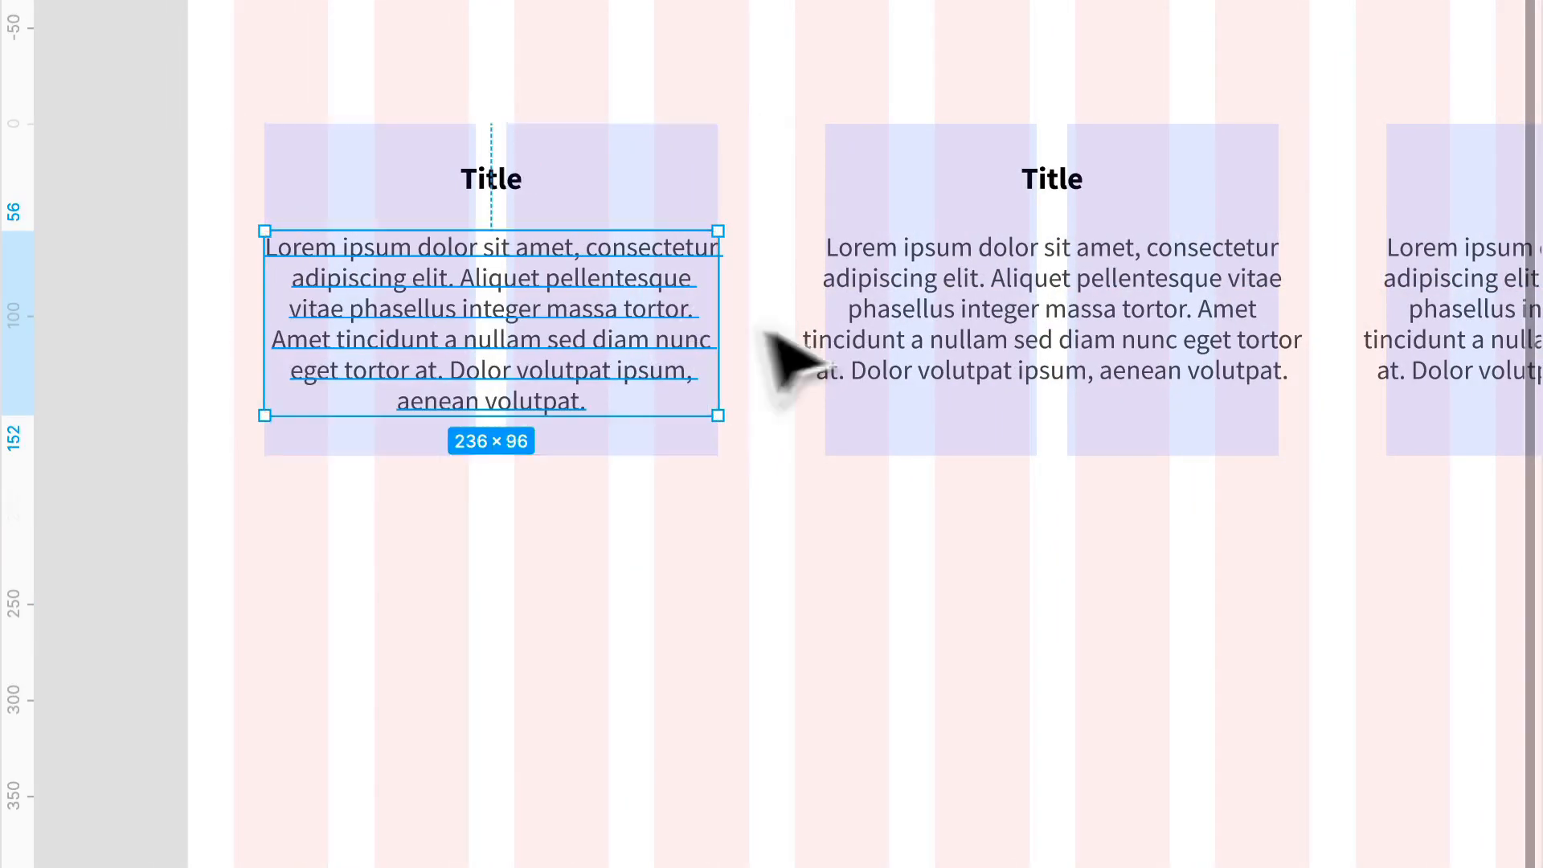
Narrow the middle block's body text symmetrically to 234 wide, within its inner columns.
{"action": "scroll", "coordinate": [803, 357], "scroll_direction": "right", "scroll_amount": 2}
{"action": "double_click", "coordinate": [1044, 372]}
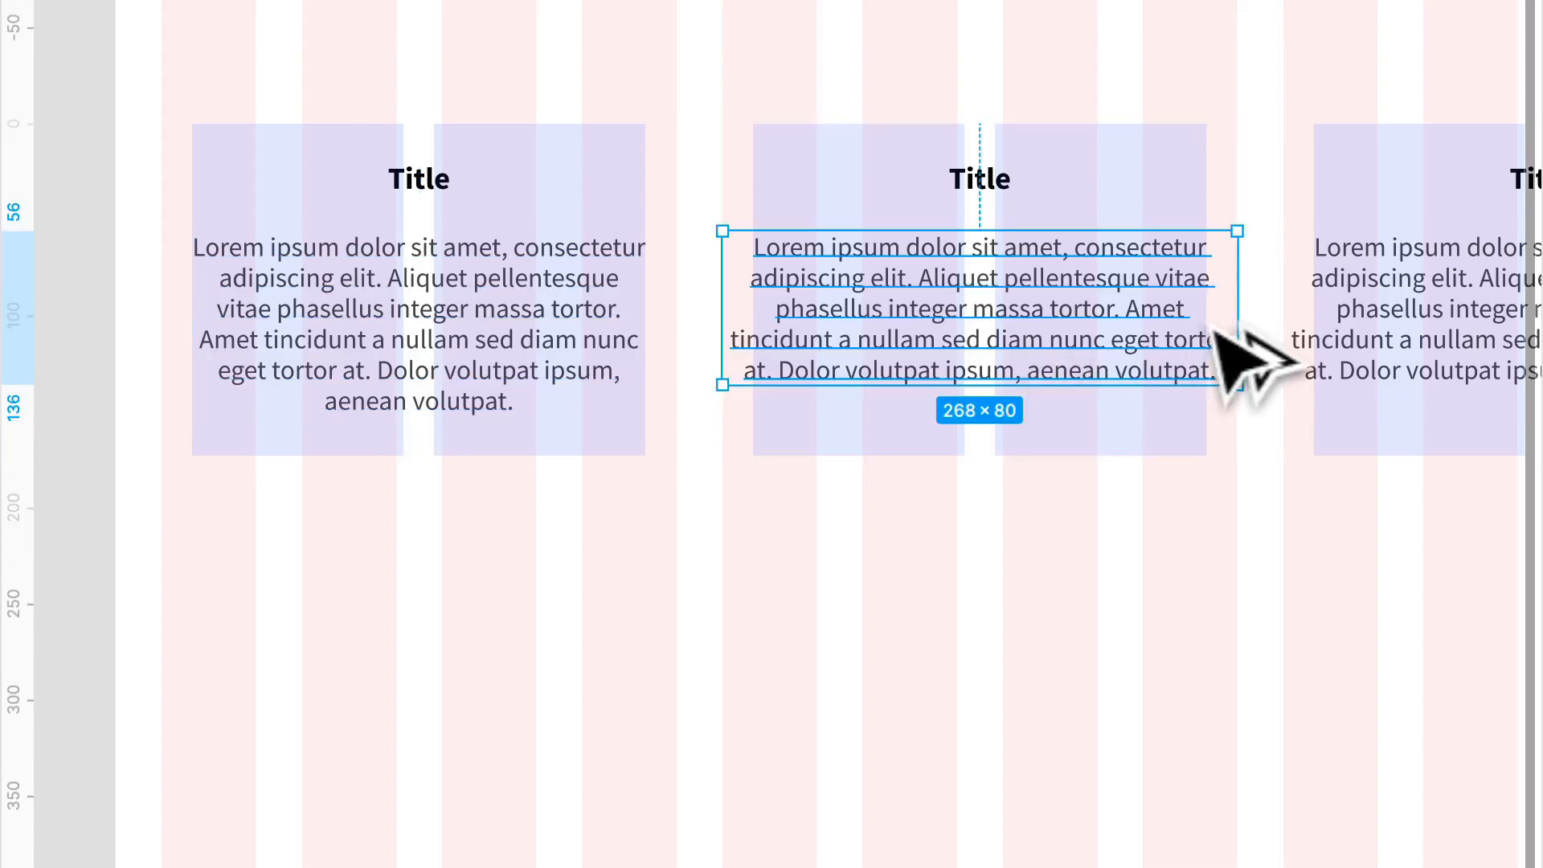
{"action": "key", "text": "alt"}
{"action": "left_click_drag", "start_coordinate": [1219, 315], "coordinate": [1205, 315]}
{"action": "scroll", "coordinate": [988, 334], "scroll_direction": "right", "scroll_amount": 8}
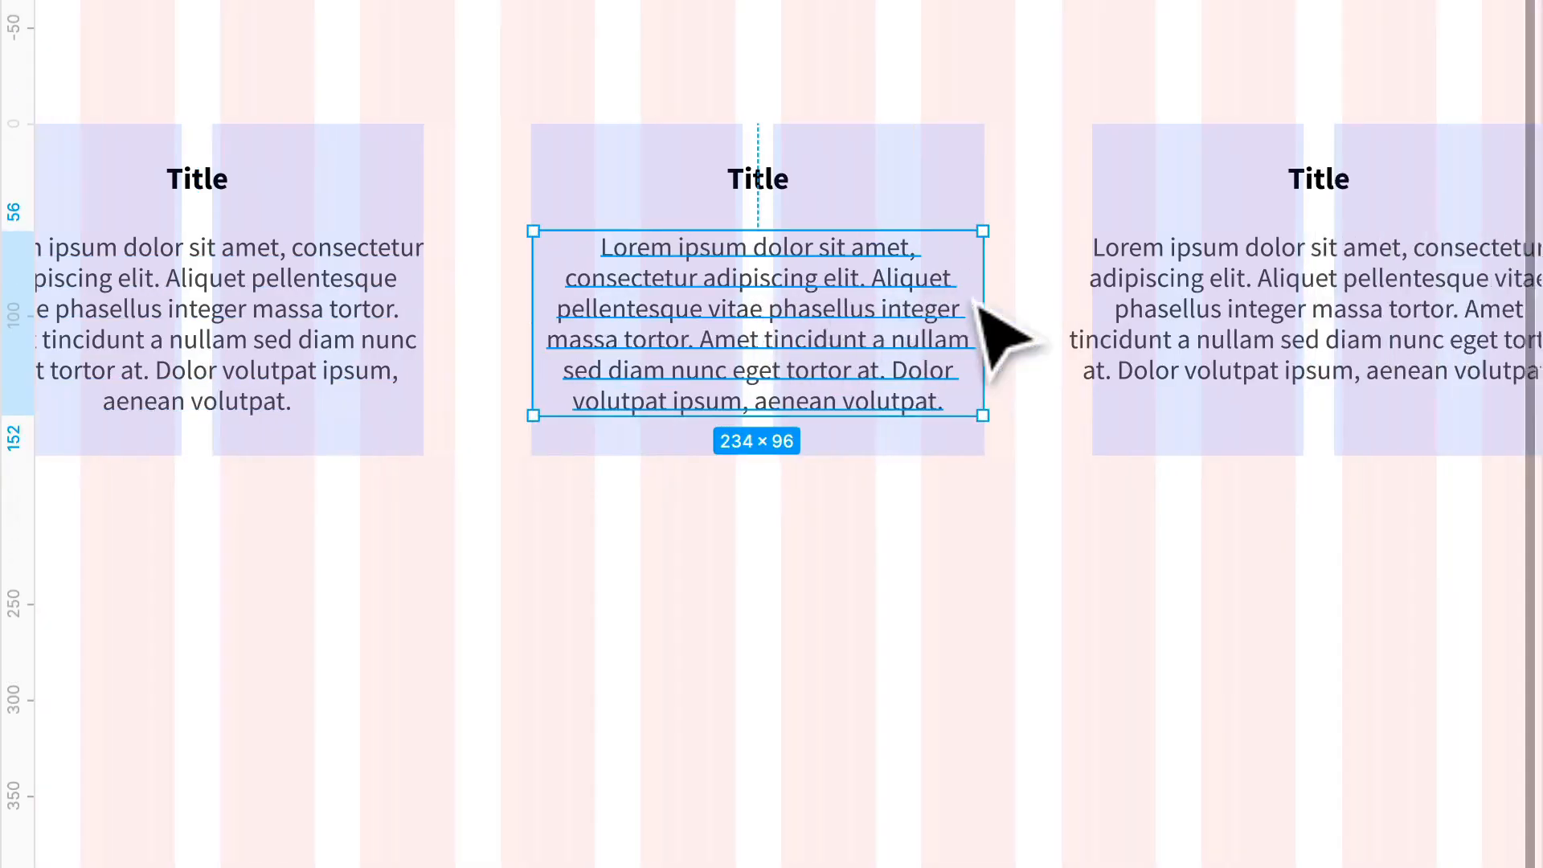
Narrow the third block's body text symmetrically to 236 wide, matching its inner columns.
{"action": "scroll", "coordinate": [988, 338], "scroll_direction": "right", "scroll_amount": 2}
{"action": "left_click", "coordinate": [999, 345]}
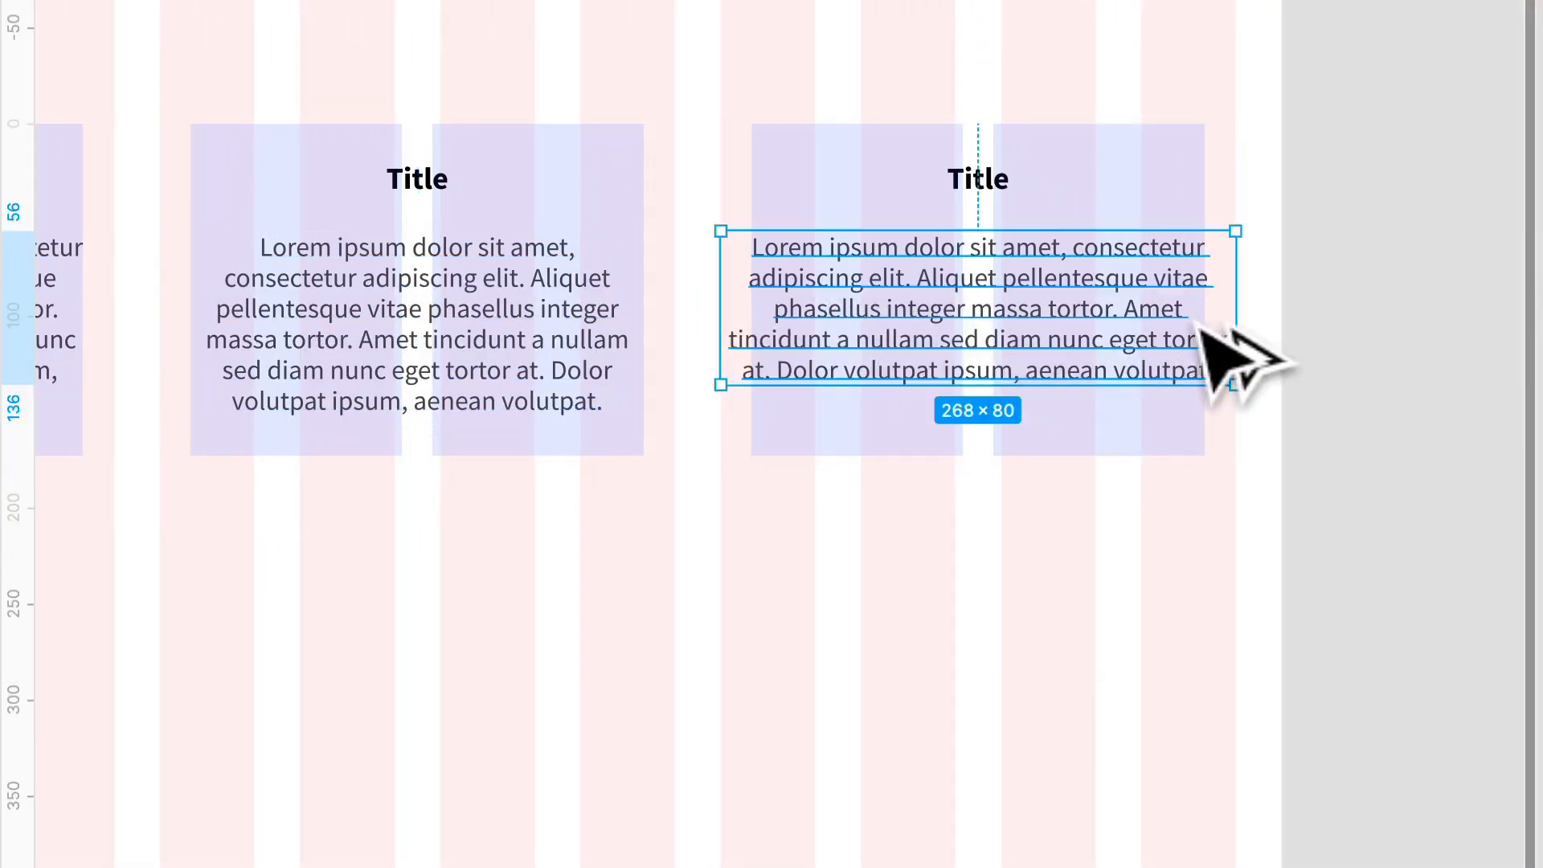
{"action": "key", "text": "alt"}
{"action": "left_click_drag", "start_coordinate": [1229, 312], "coordinate": [1207, 313]}
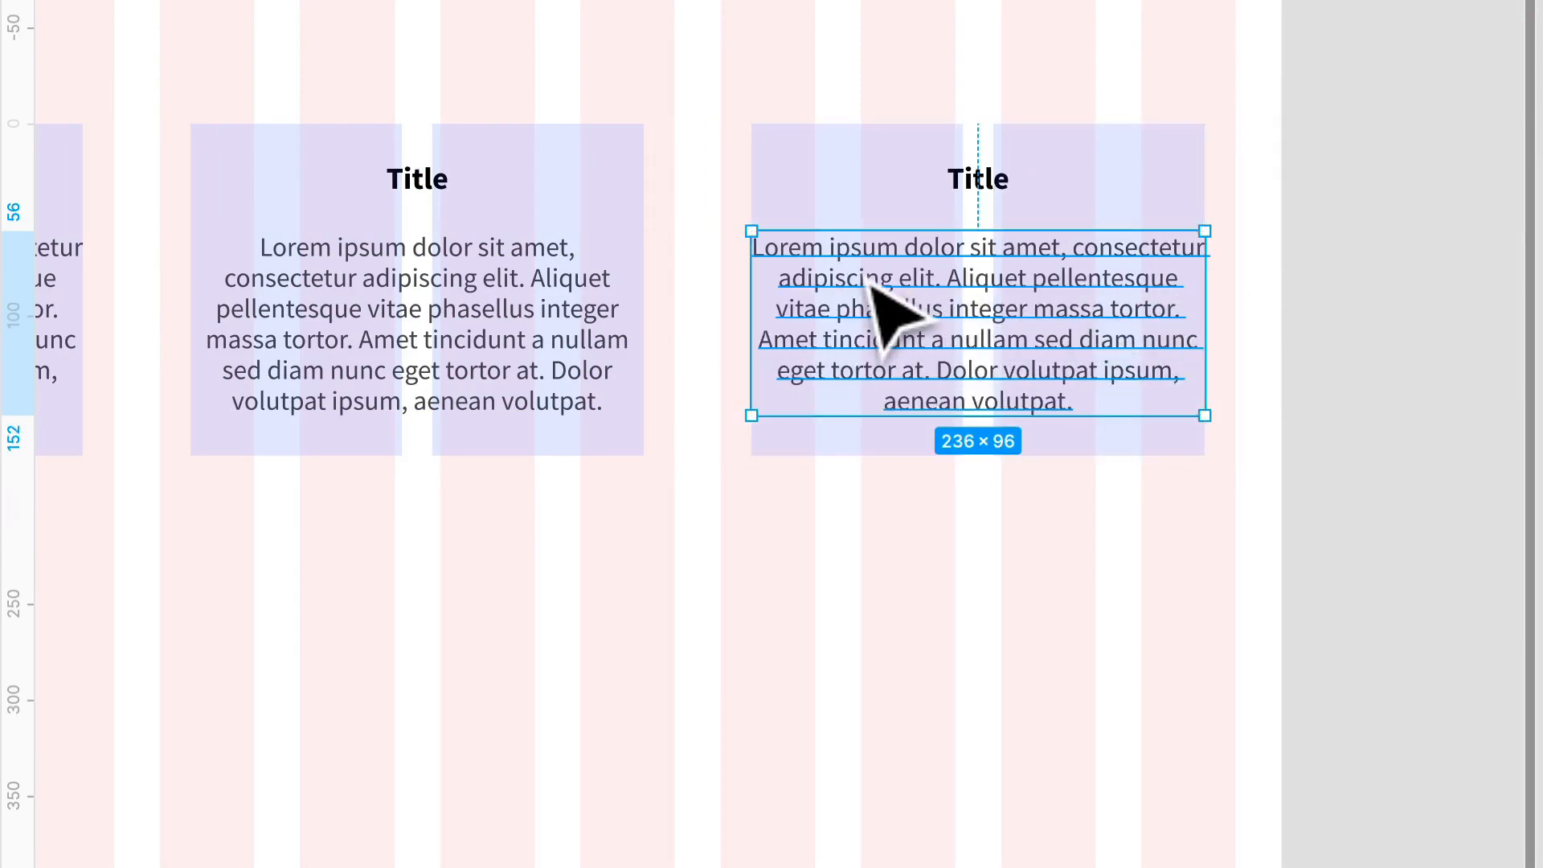
Compare the spacing of the three text blocks with the layout grids hidden and shown.
{"action": "scroll", "coordinate": [871, 292], "scroll_direction": "left", "scroll_amount": 5}
{"action": "scroll", "coordinate": [864, 277], "scroll_direction": "down", "scroll_amount": 2}
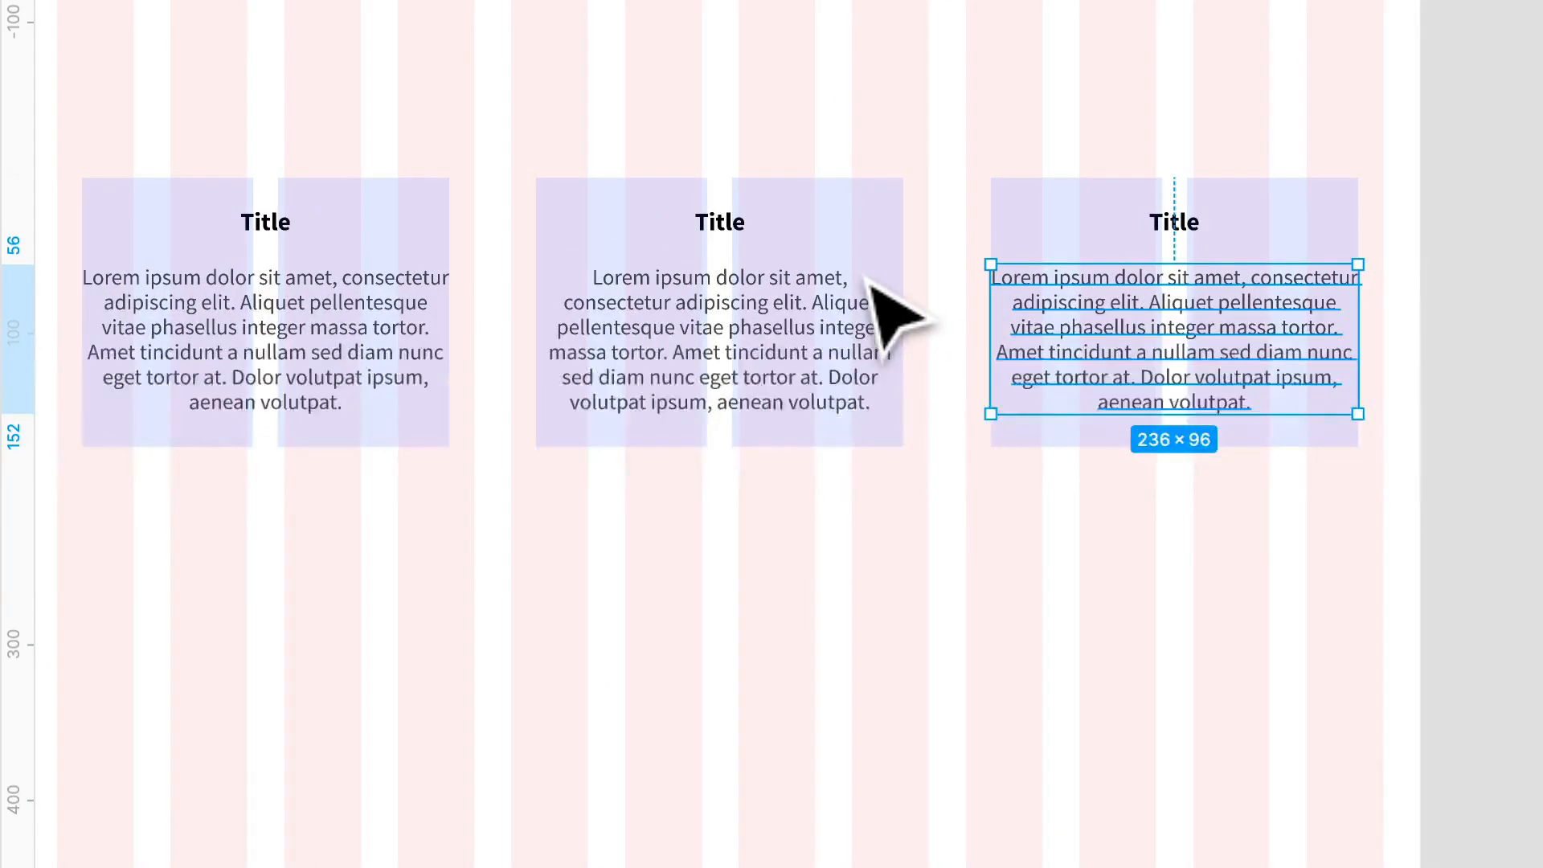
{"action": "scroll", "coordinate": [863, 277], "scroll_direction": "left", "scroll_amount": 3}
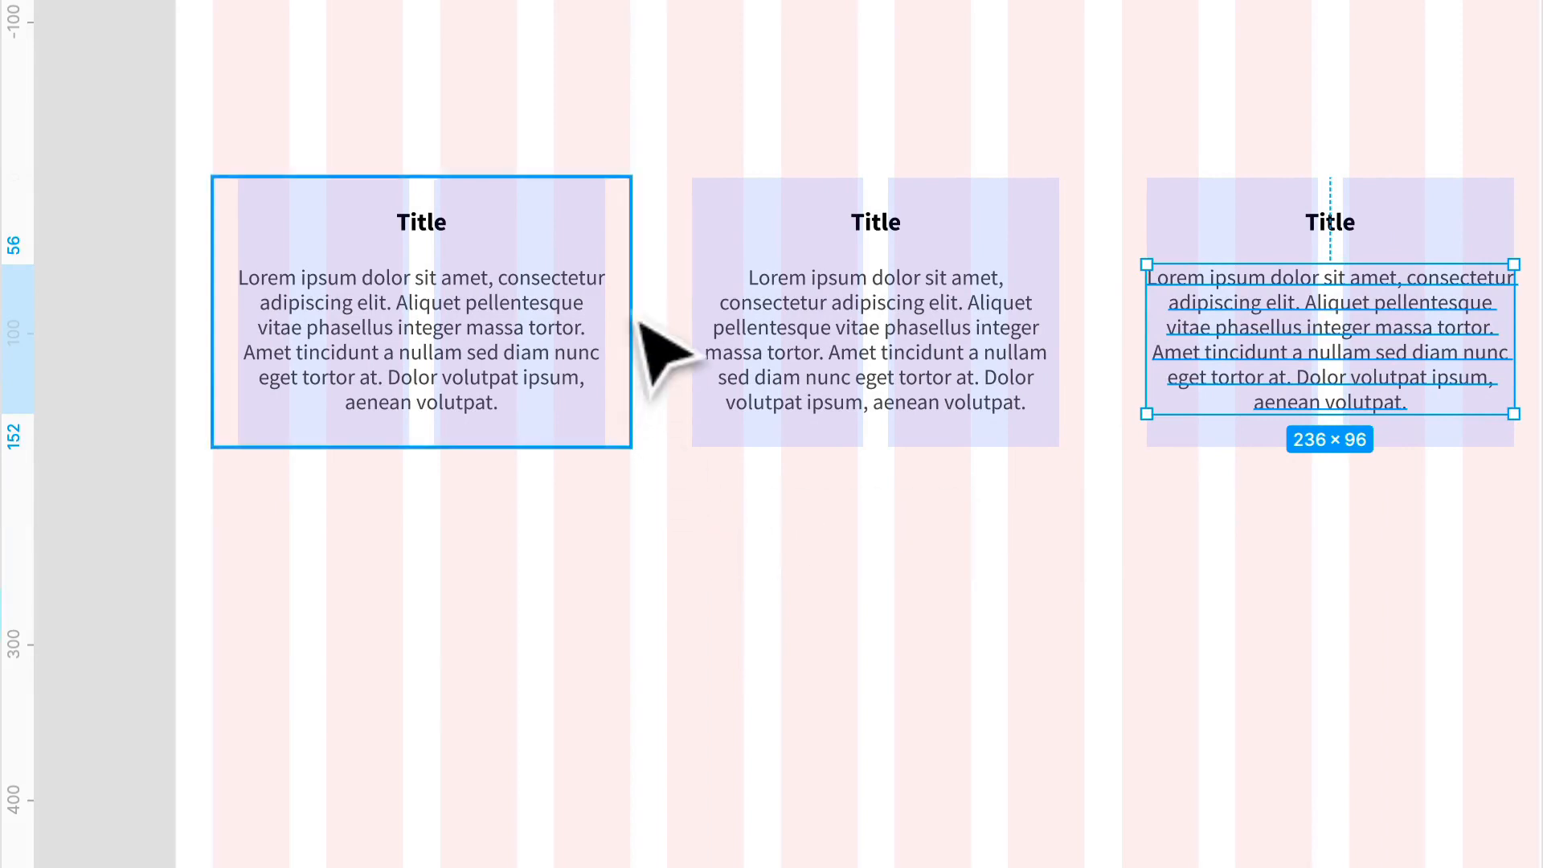
{"action": "scroll", "coordinate": [699, 482], "scroll_direction": "down", "scroll_amount": 1}
{"action": "left_click", "coordinate": [765, 620]}
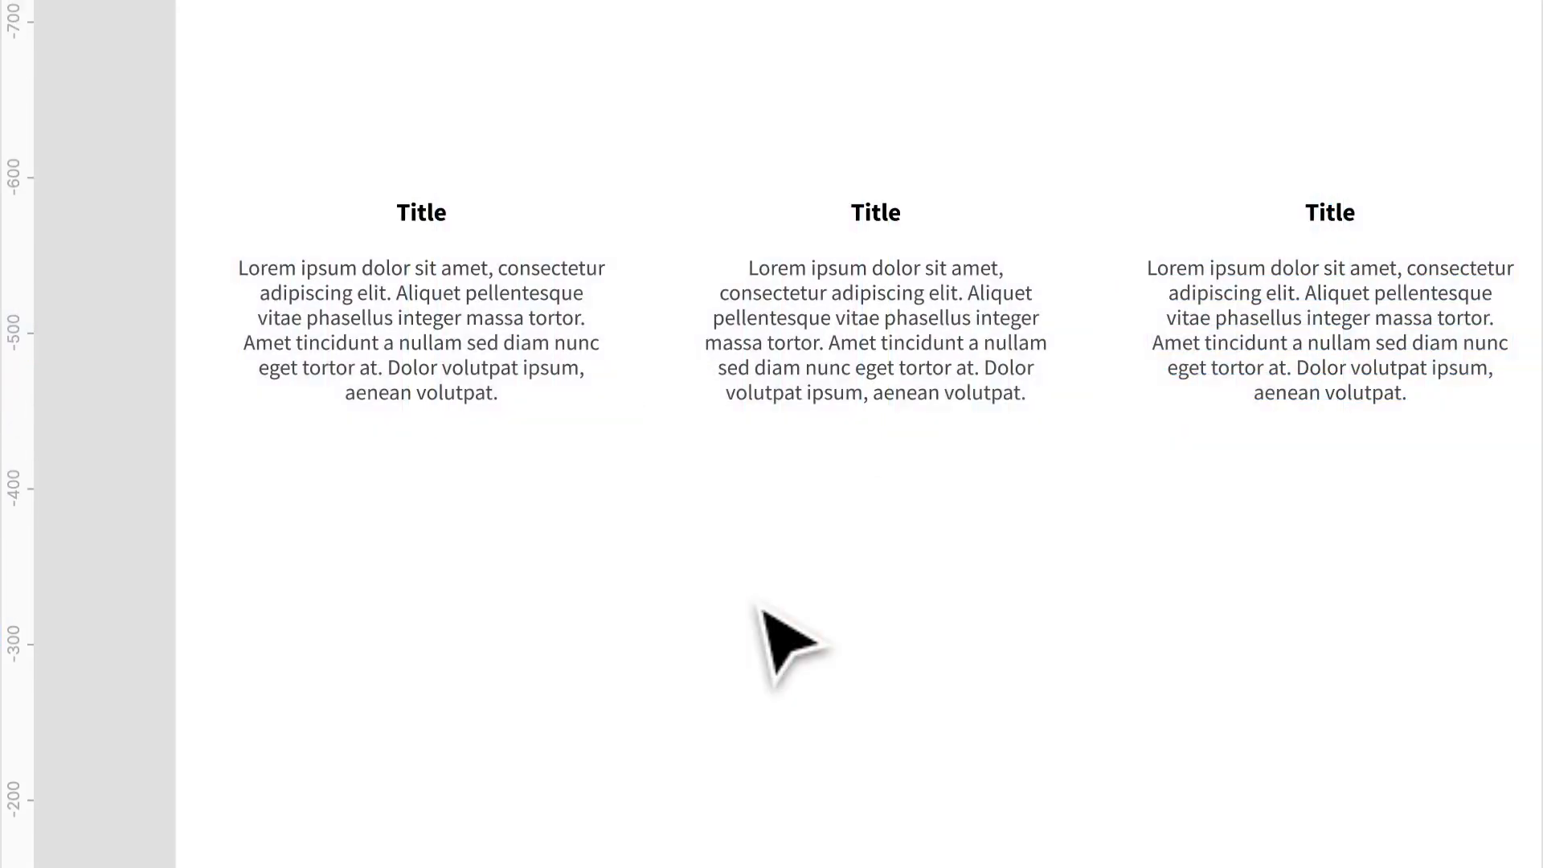
{"action": "scroll", "coordinate": [761, 623], "scroll_direction": "right", "scroll_amount": 3}
{"action": "left_click", "coordinate": [324, 312]}
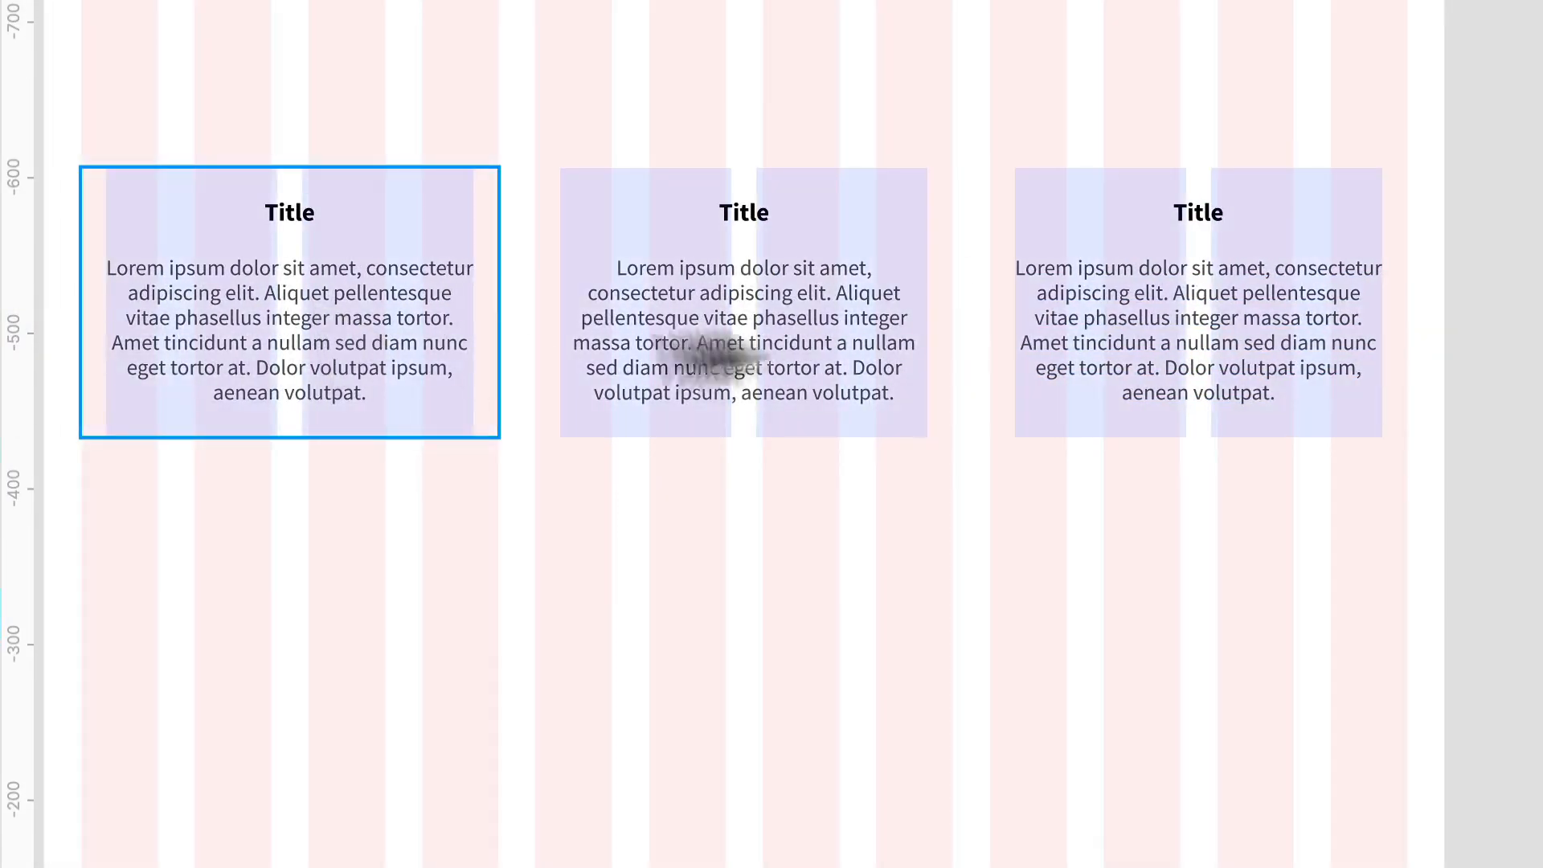
{"action": "left_click", "coordinate": [1301, 359]}
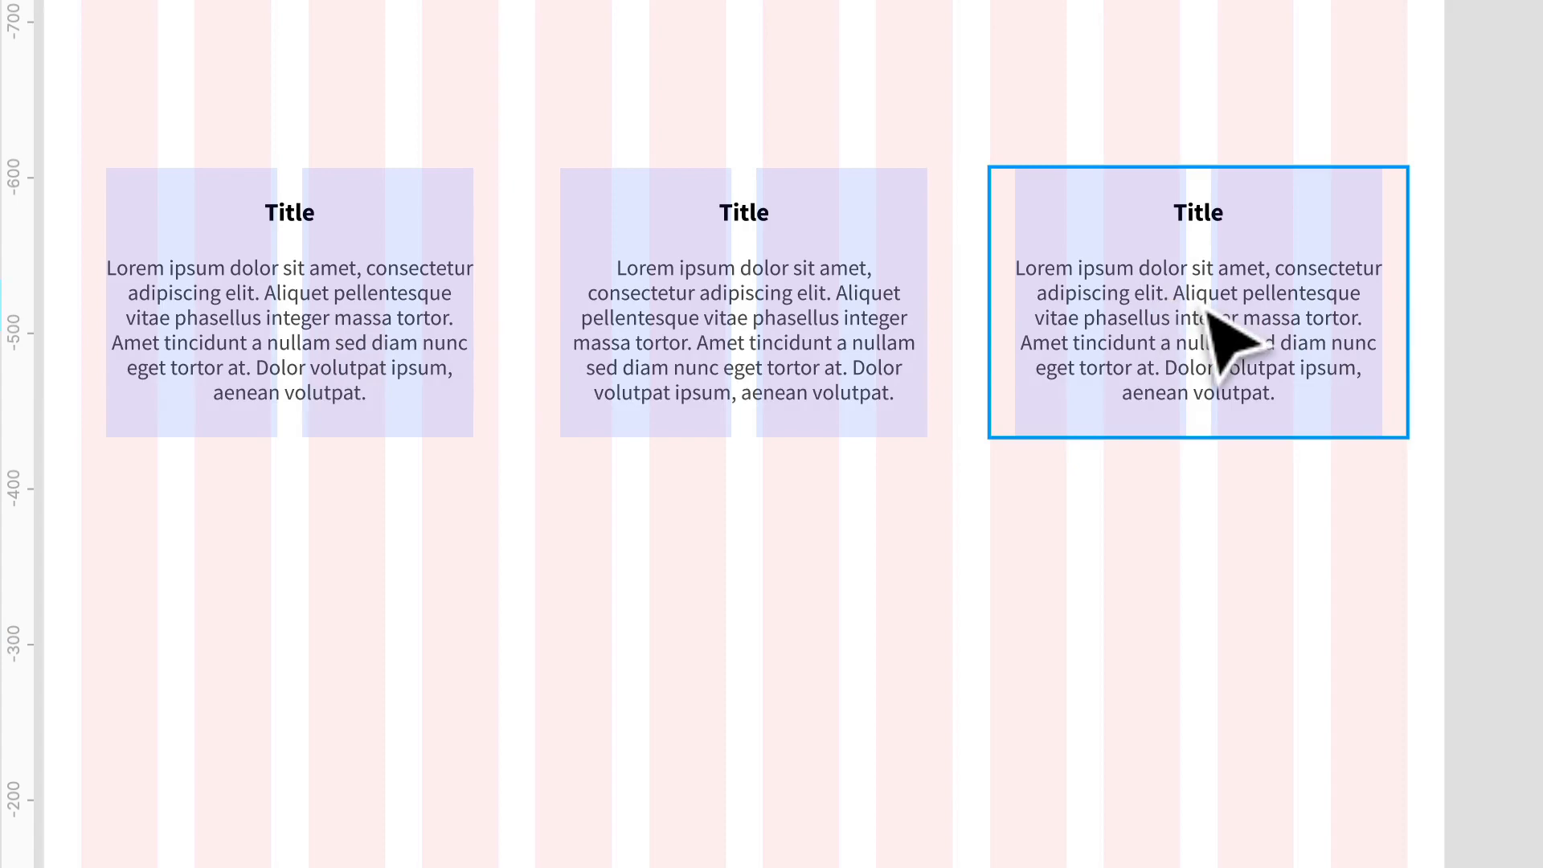
Return to the testimonial frame and examine how each upper and lower card fits the column grid.
{"action": "scroll", "coordinate": [940, 458], "scroll_direction": "left", "scroll_amount": 20}
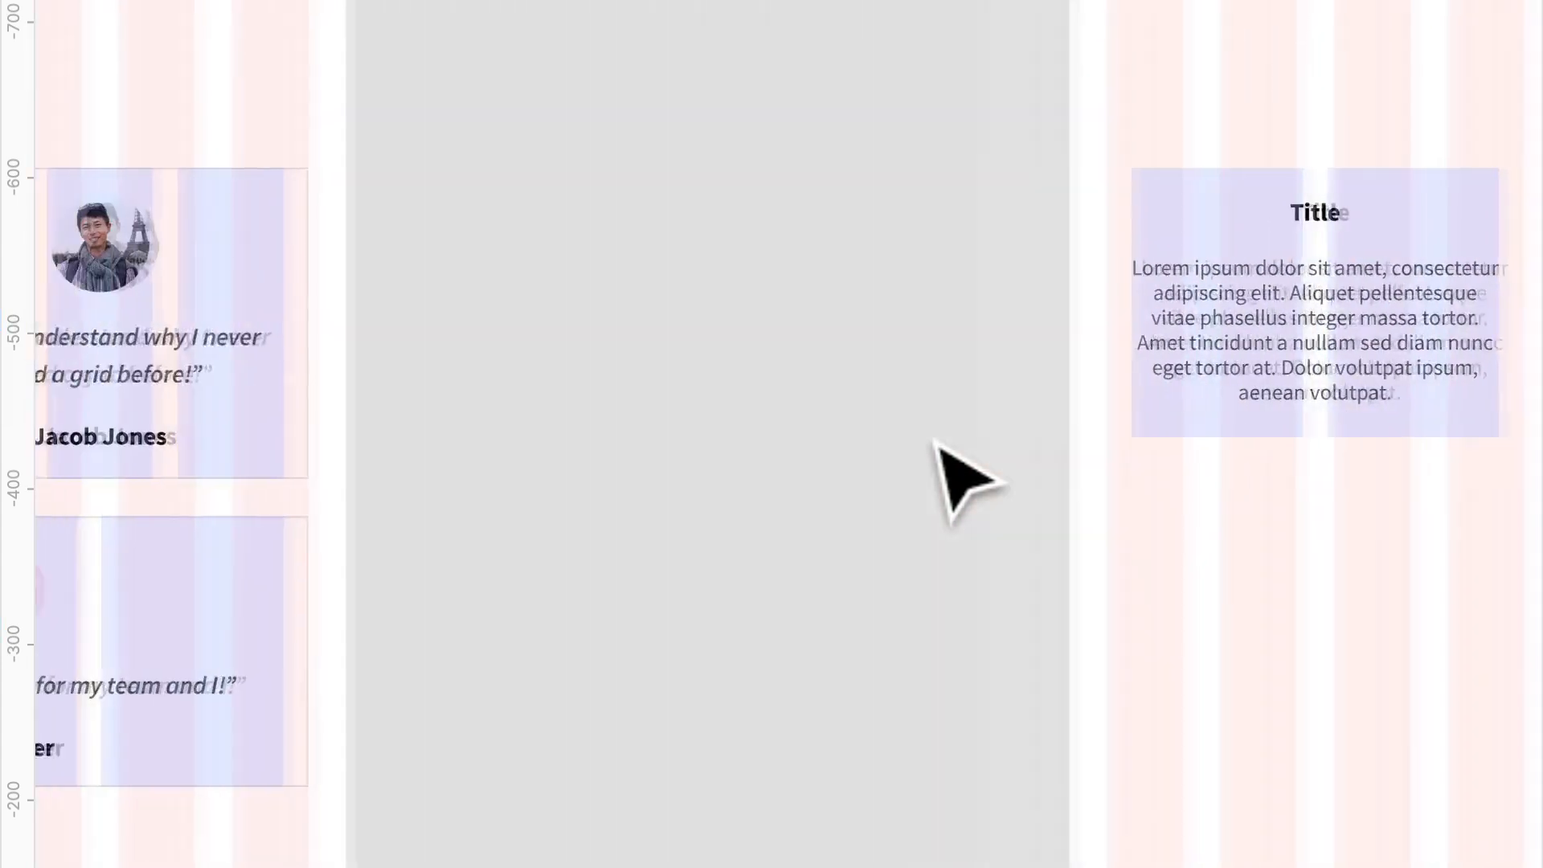
{"action": "scroll", "coordinate": [635, 325], "scroll_direction": "down", "scroll_amount": 3}
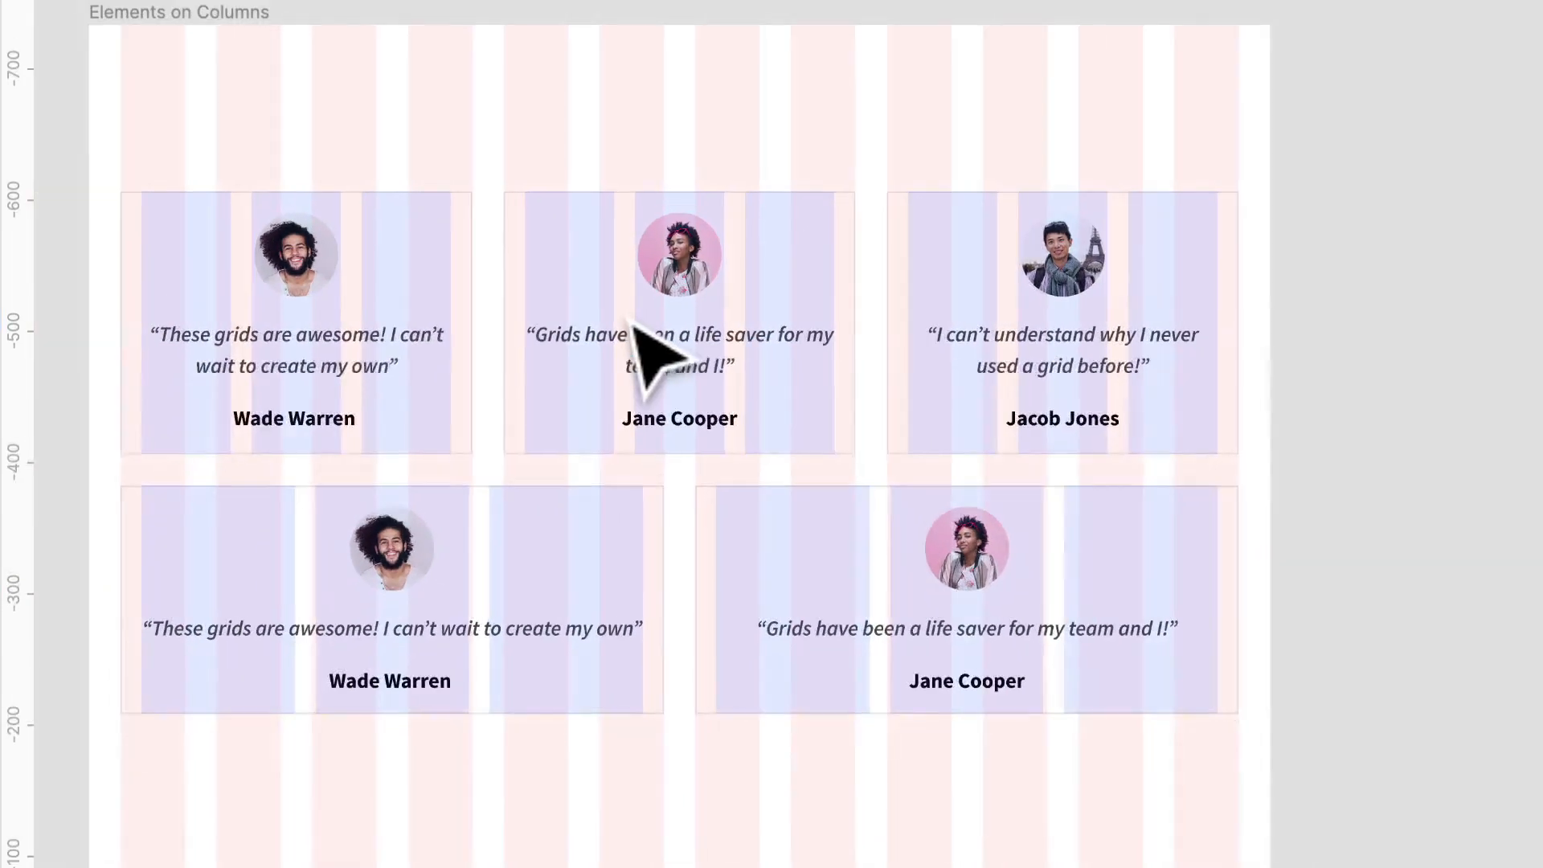
{"action": "left_click", "coordinate": [375, 321]}
{"action": "left_click", "coordinate": [667, 334]}
{"action": "left_click", "coordinate": [1140, 350]}
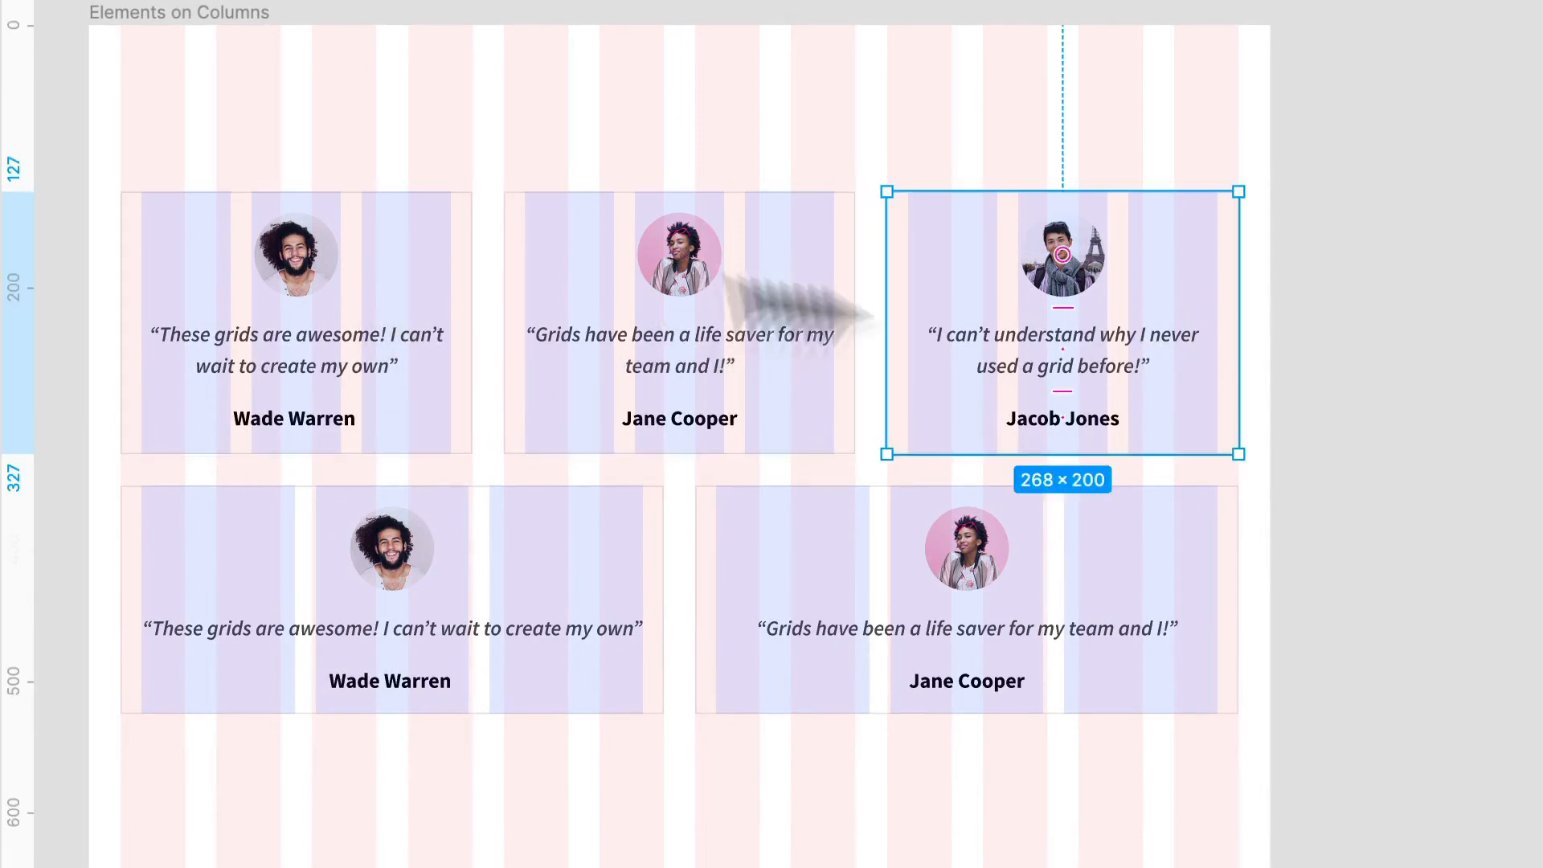
{"action": "left_click", "coordinate": [437, 333]}
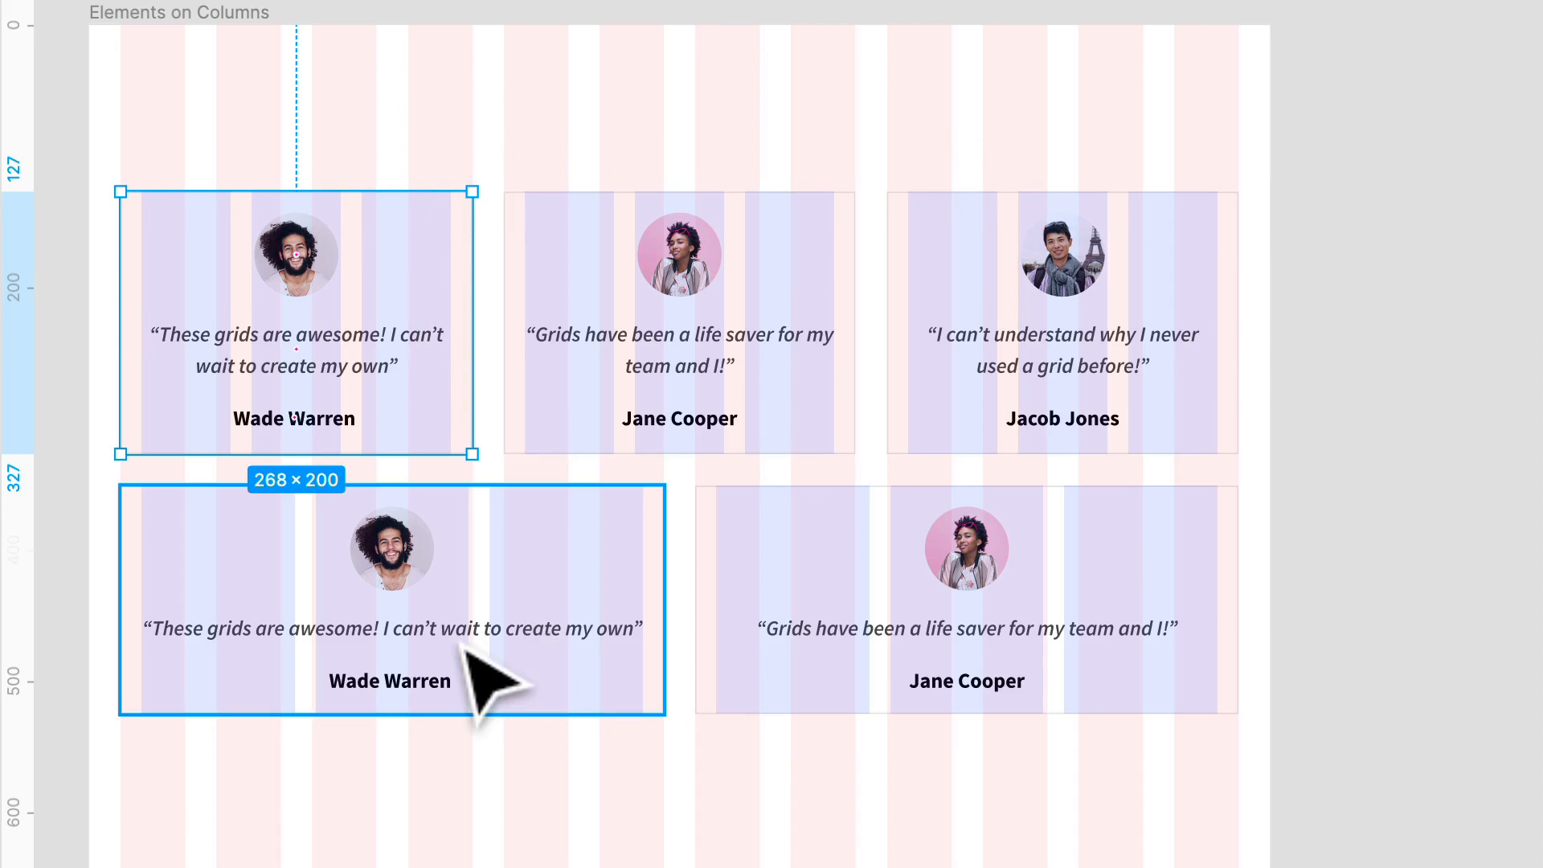
{"action": "left_click", "coordinate": [474, 654]}
{"action": "left_click", "coordinate": [989, 627]}
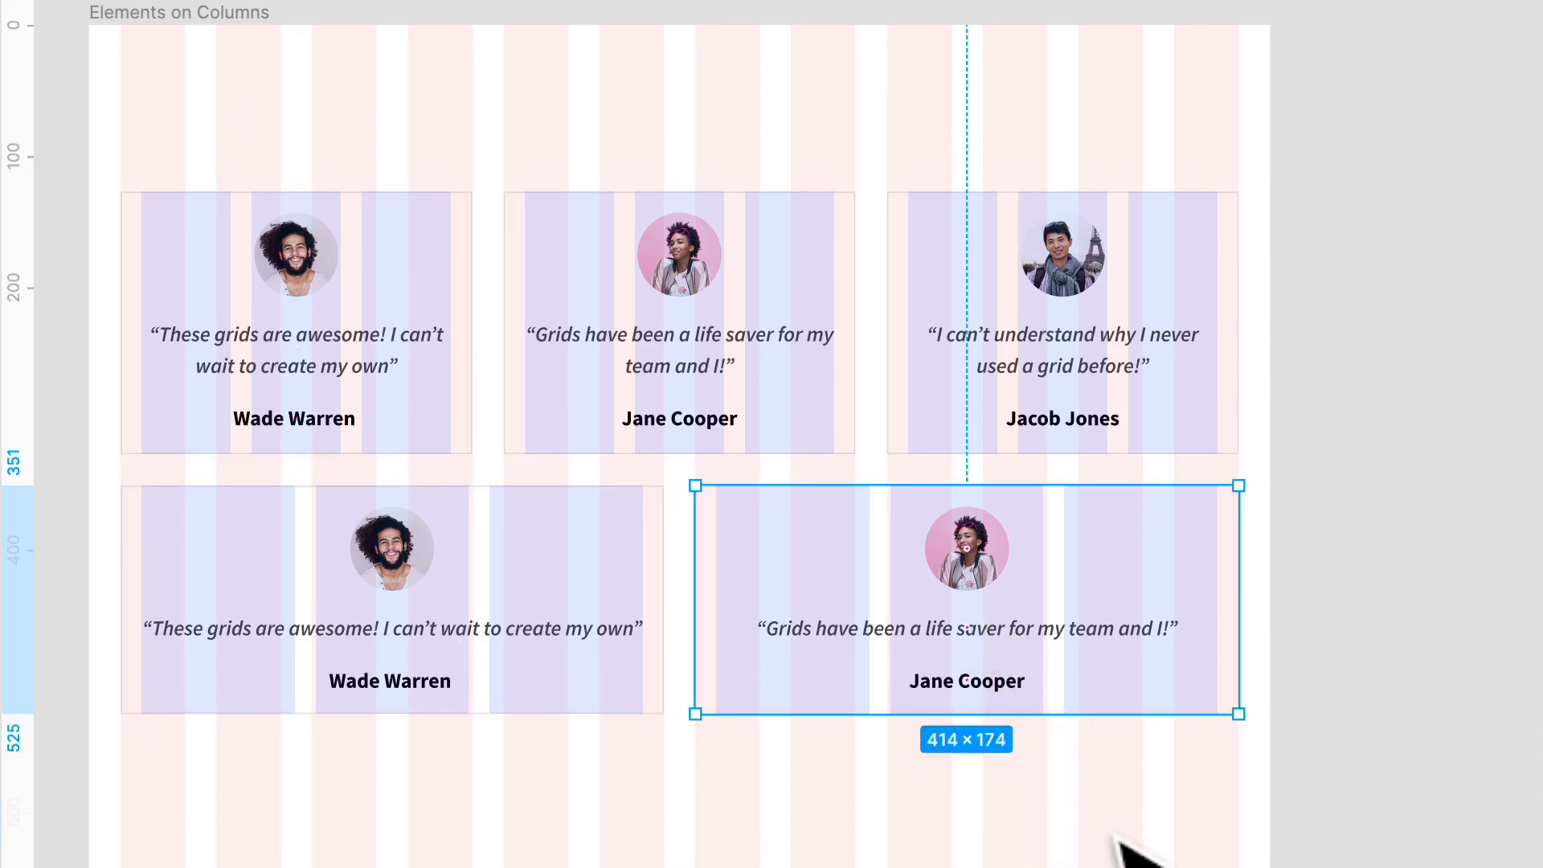
Resize the lower testimonial cards to 438 wide for the first and 365 wide for the second, and hide the layout grids.
{"action": "key", "text": "ctrl+g"}
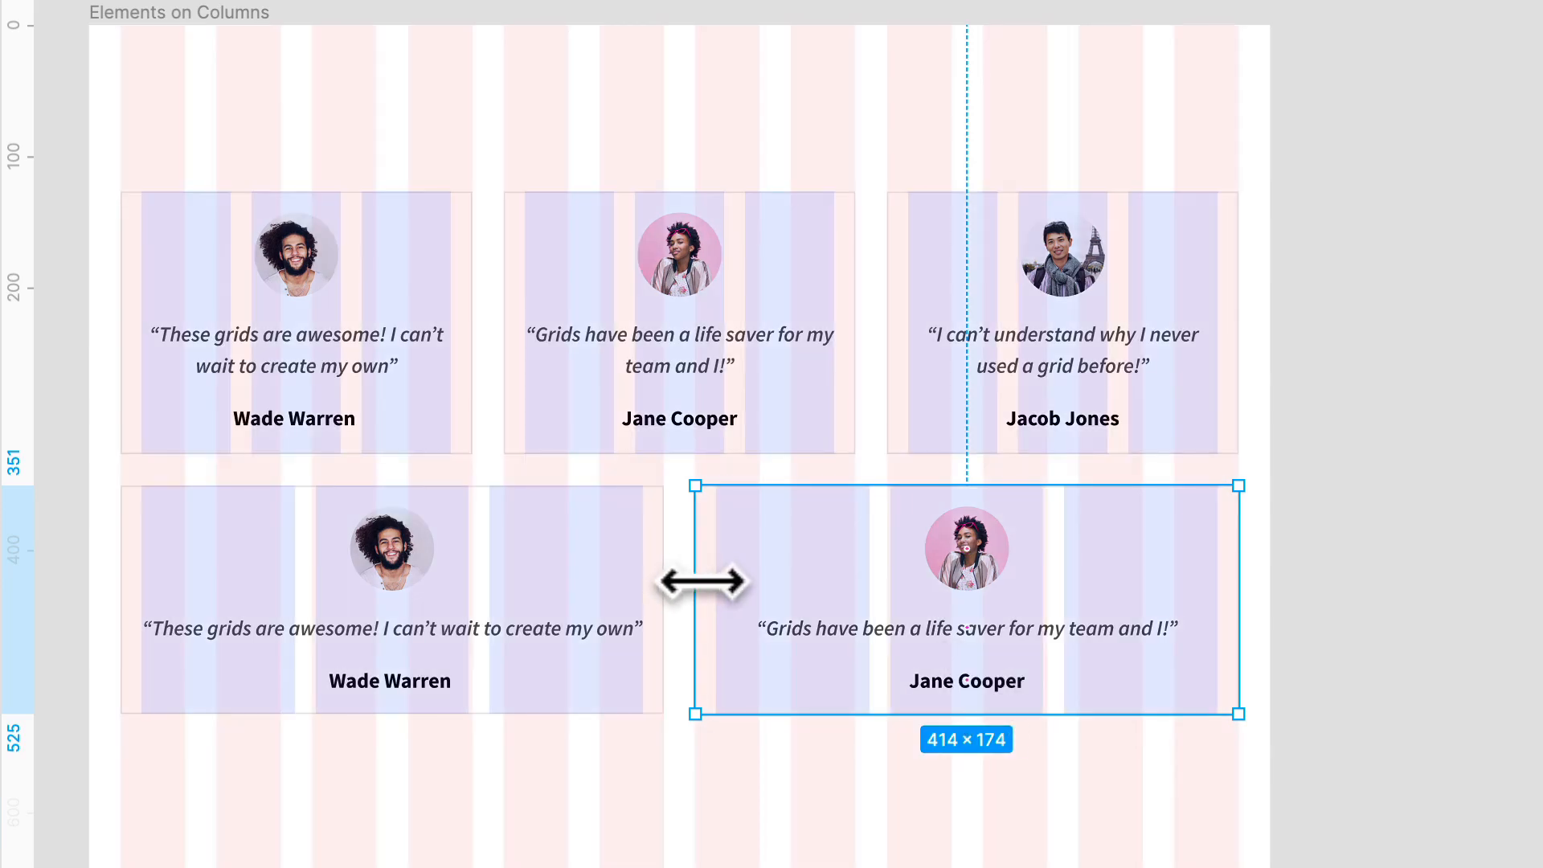
{"action": "mouse_move", "coordinate": [699, 578]}
{"action": "left_mouse_down"}
{"action": "mouse_move", "coordinate": [764, 584]}
{"action": "mouse_move", "coordinate": [692, 592]}
{"action": "left_mouse_up"}
{"action": "left_click", "coordinate": [657, 593]}
{"action": "left_click", "coordinate": [847, 365]}
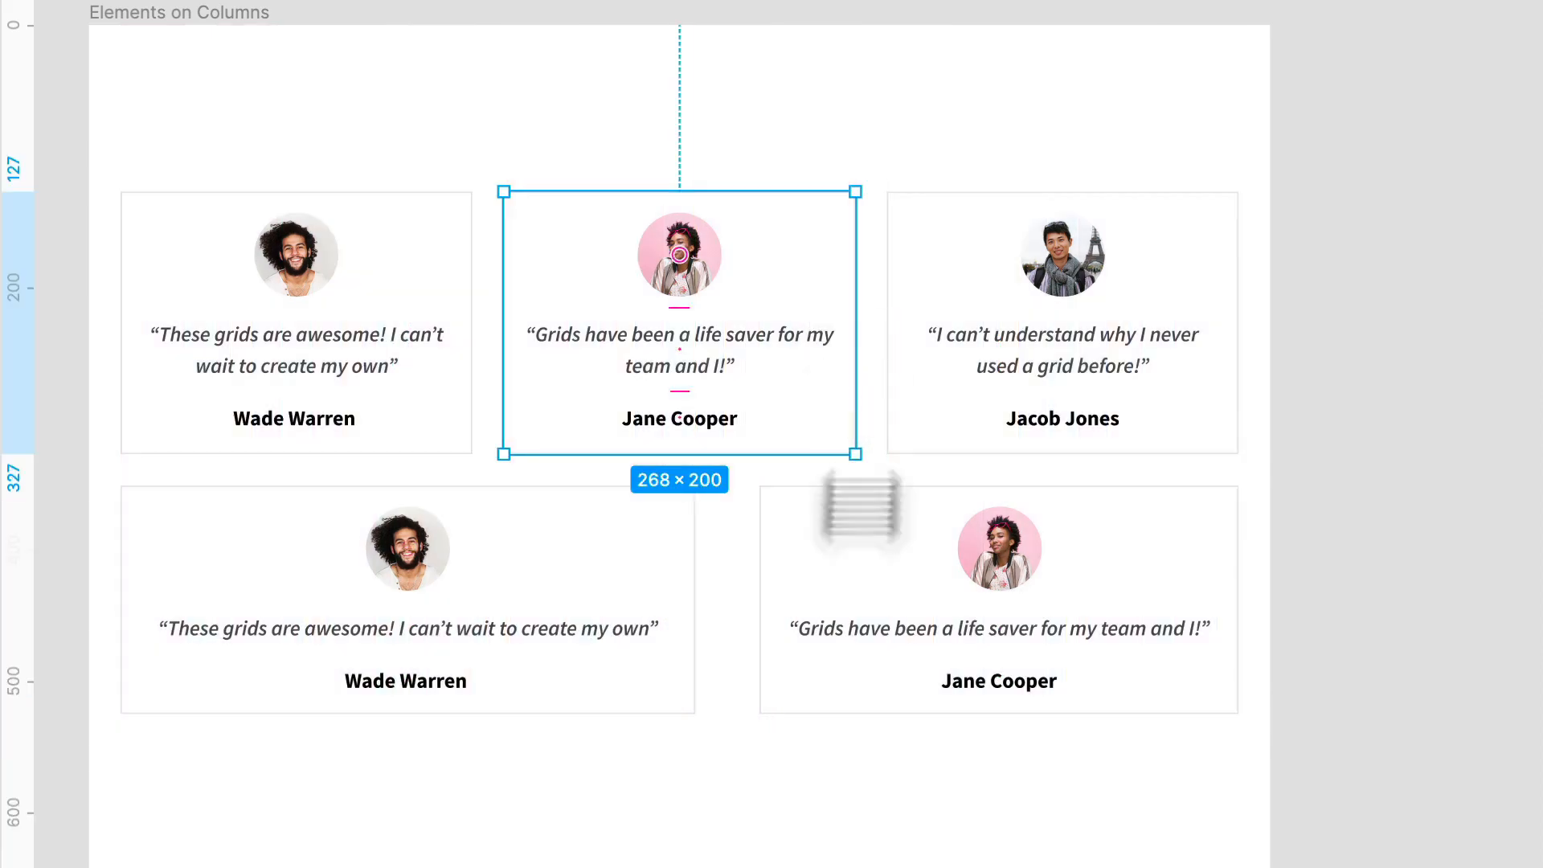
{"action": "left_click", "coordinate": [845, 804]}
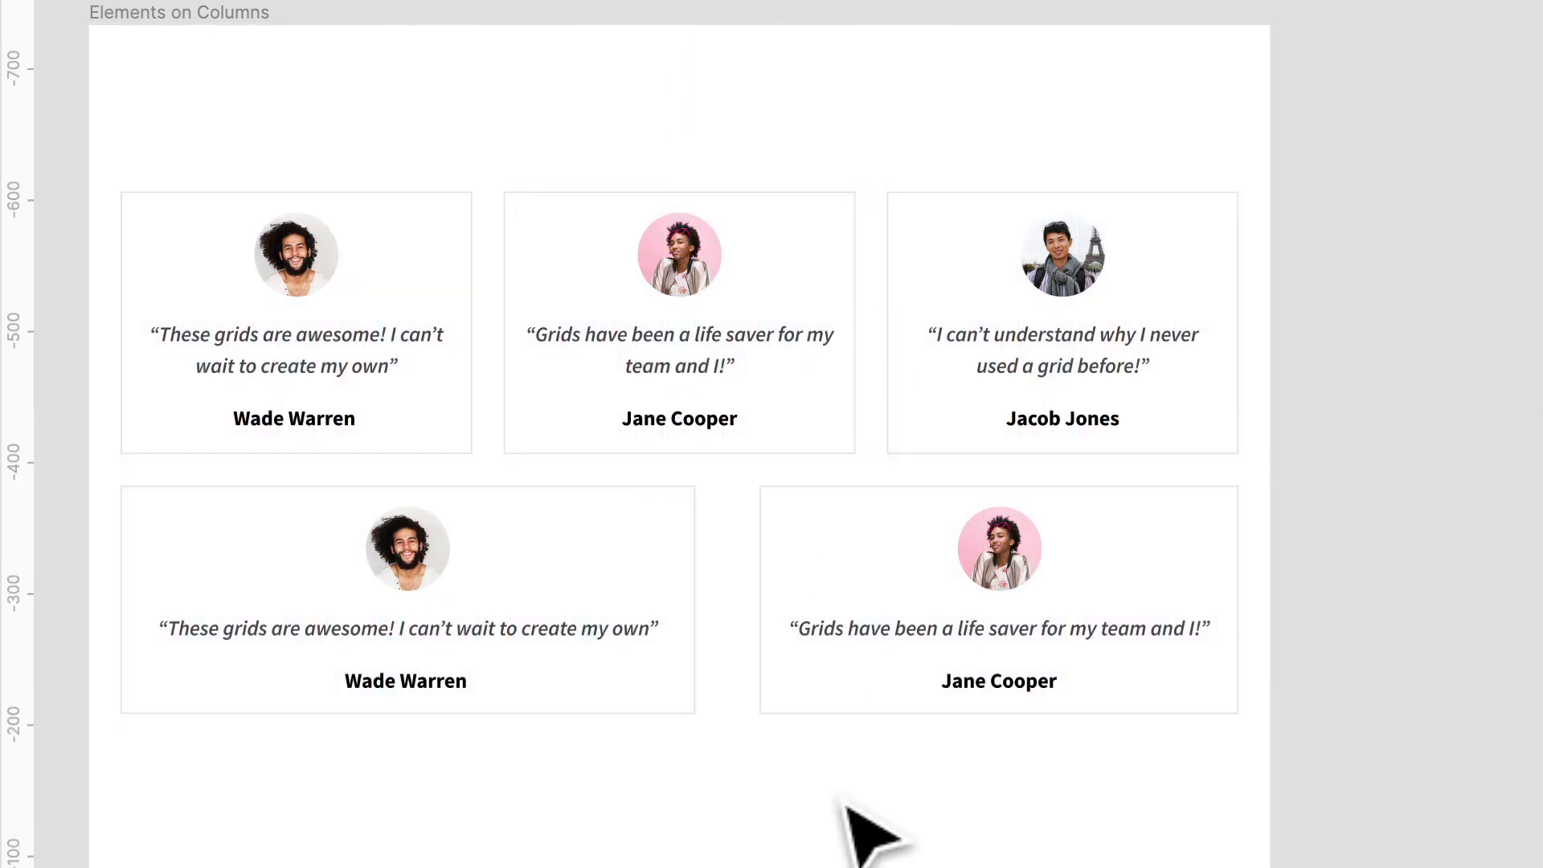
Show the layout grids and check the edges of the two lower testimonial cards against the columns.
{"action": "key", "text": "ctrl+g"}
{"action": "left_click", "coordinate": [773, 631]}
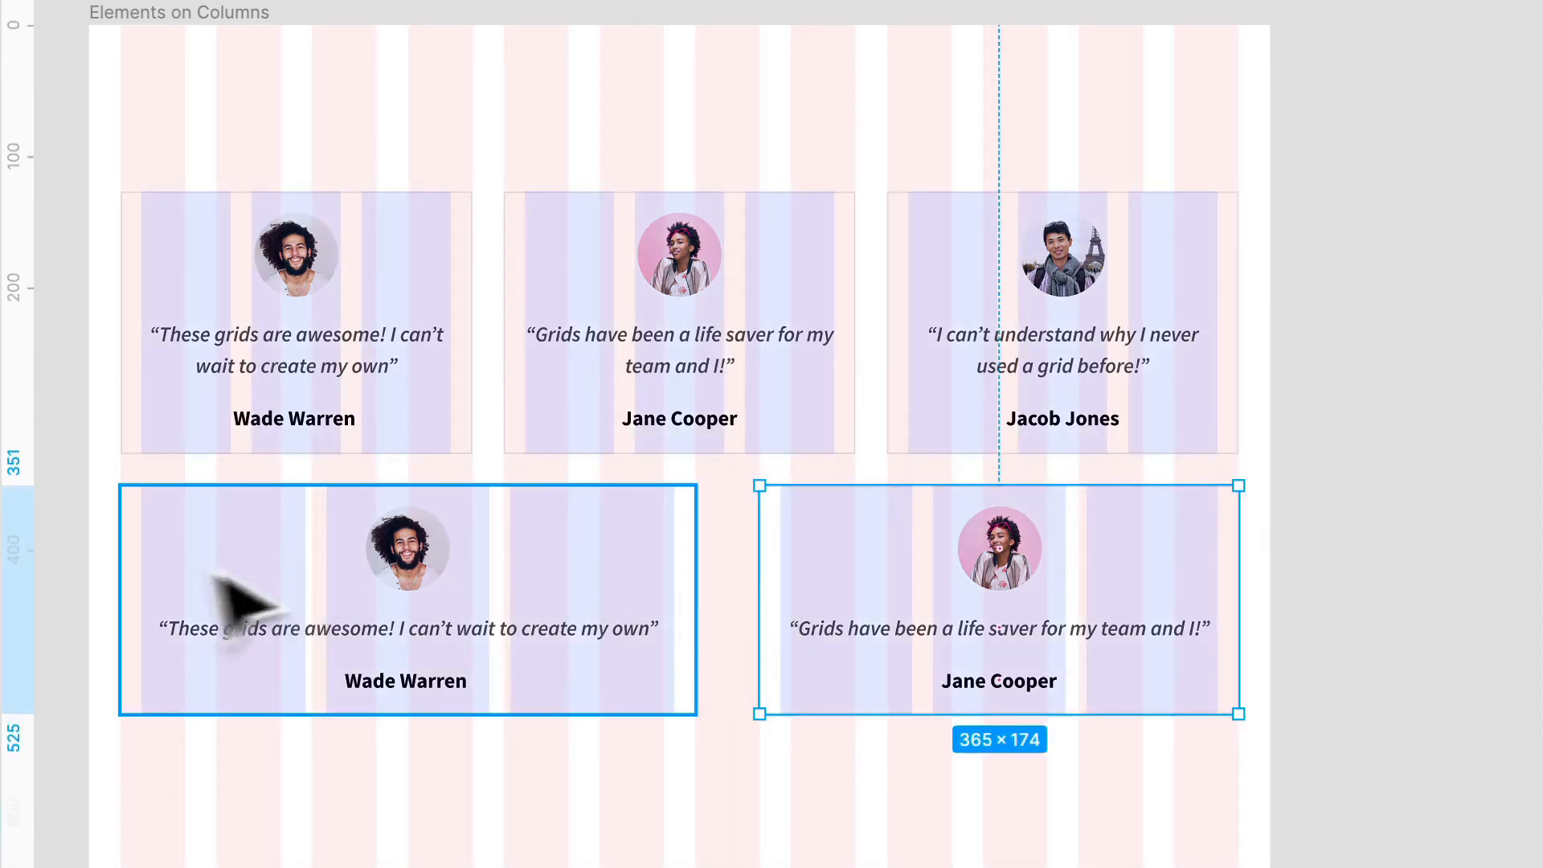
{"action": "left_click", "coordinate": [125, 578]}
{"action": "mouse_move", "coordinate": [118, 572]}
{"action": "left_mouse_down"}
{"action": "mouse_move", "coordinate": [183, 572]}
{"action": "mouse_move", "coordinate": [121, 575]}
{"action": "left_mouse_up"}
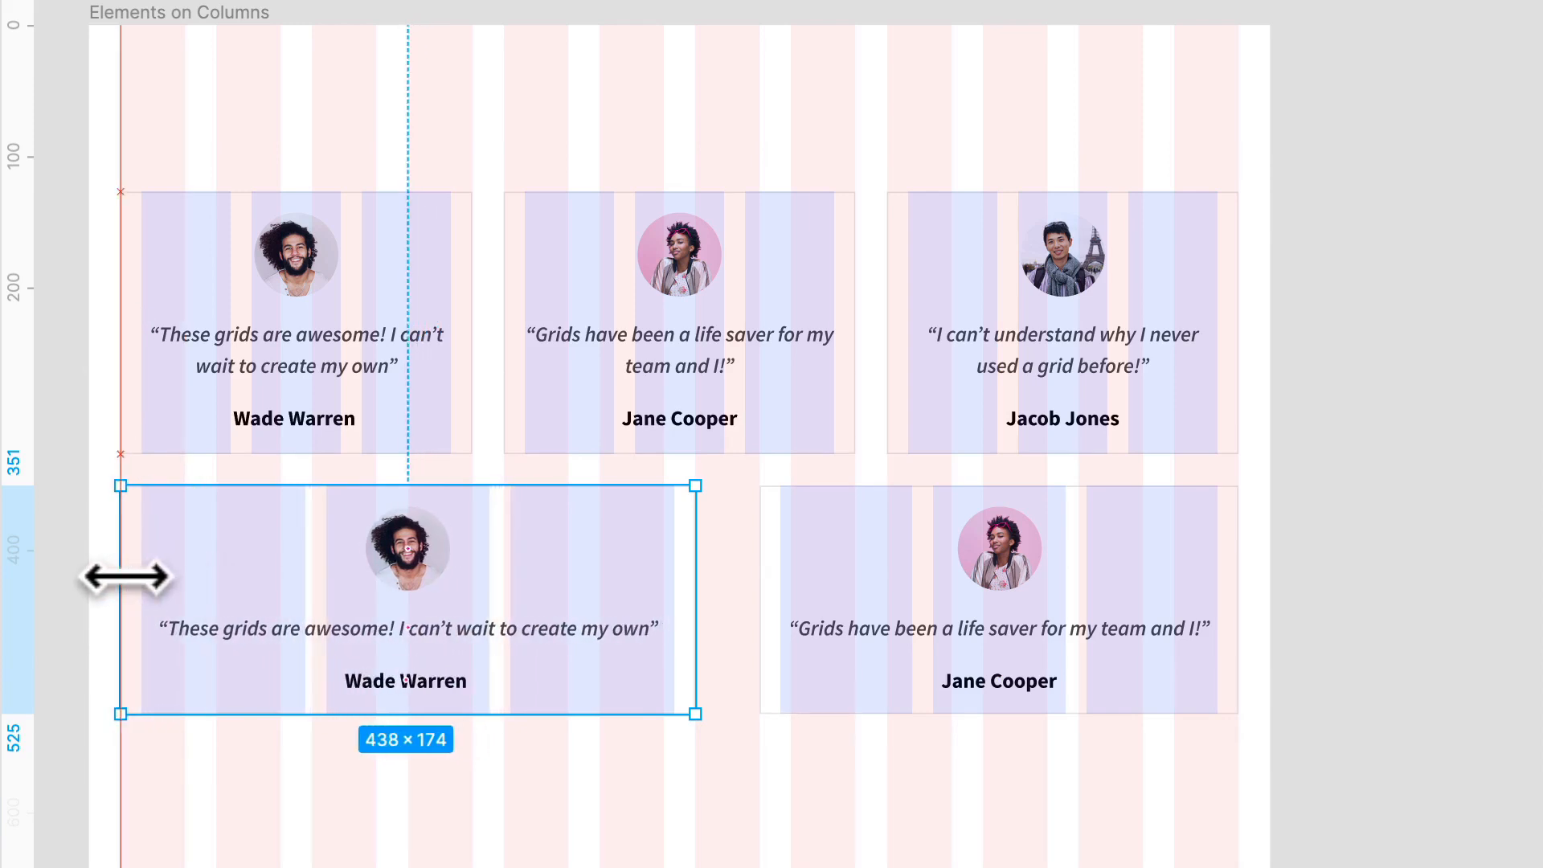
Widen the first upper testimonial card across the gutter and narrow the middle upper card to 219 wide from its inner edge.
{"action": "left_click", "coordinate": [479, 338]}
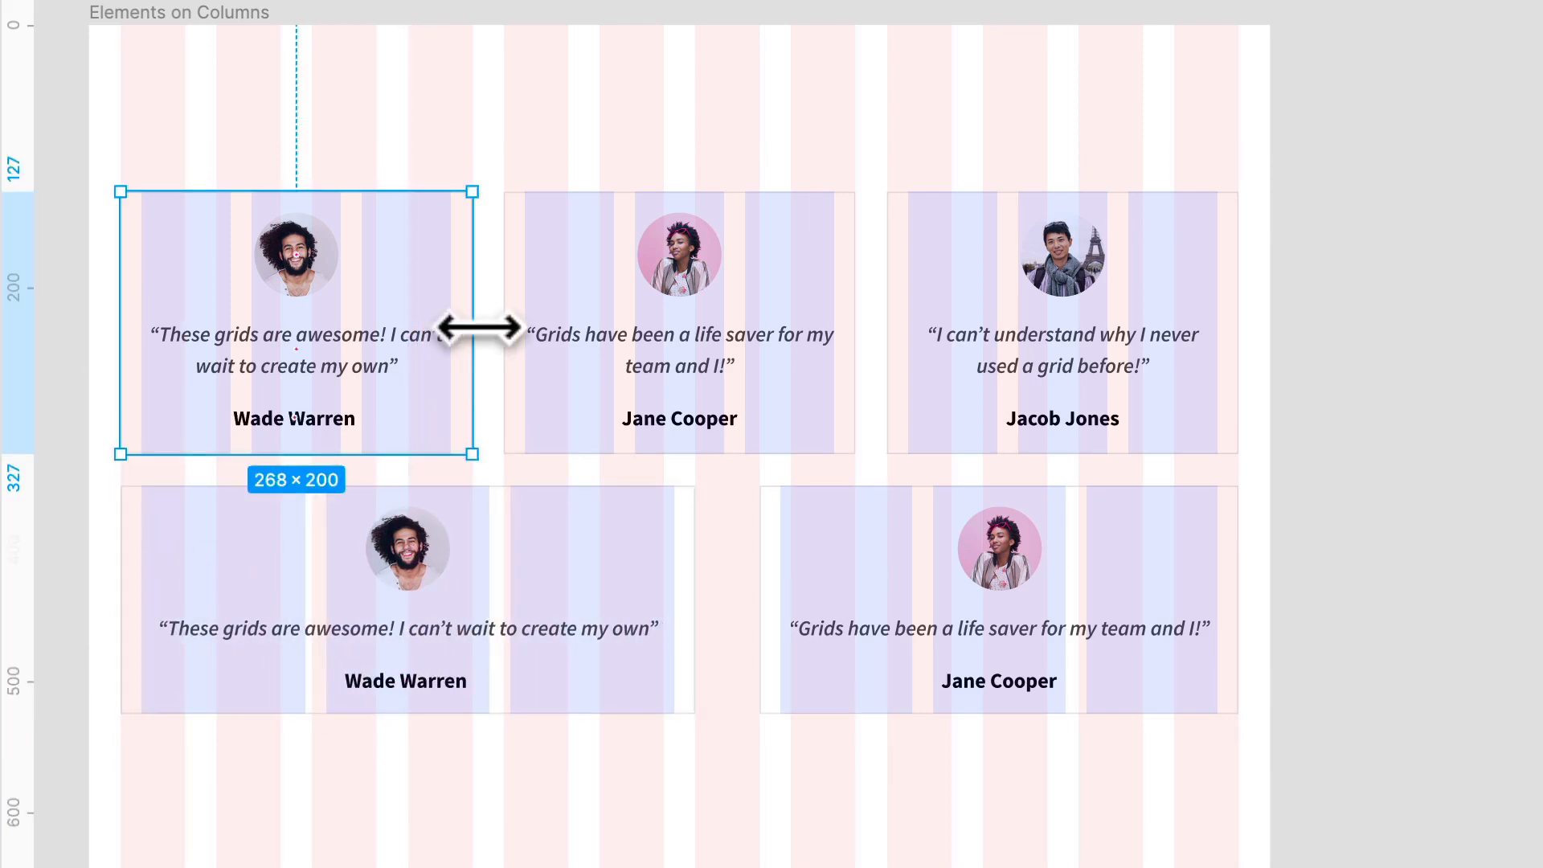
{"action": "left_click_drag", "start_coordinate": [474, 330], "coordinate": [567, 321]}
{"action": "left_click", "coordinate": [602, 335]}
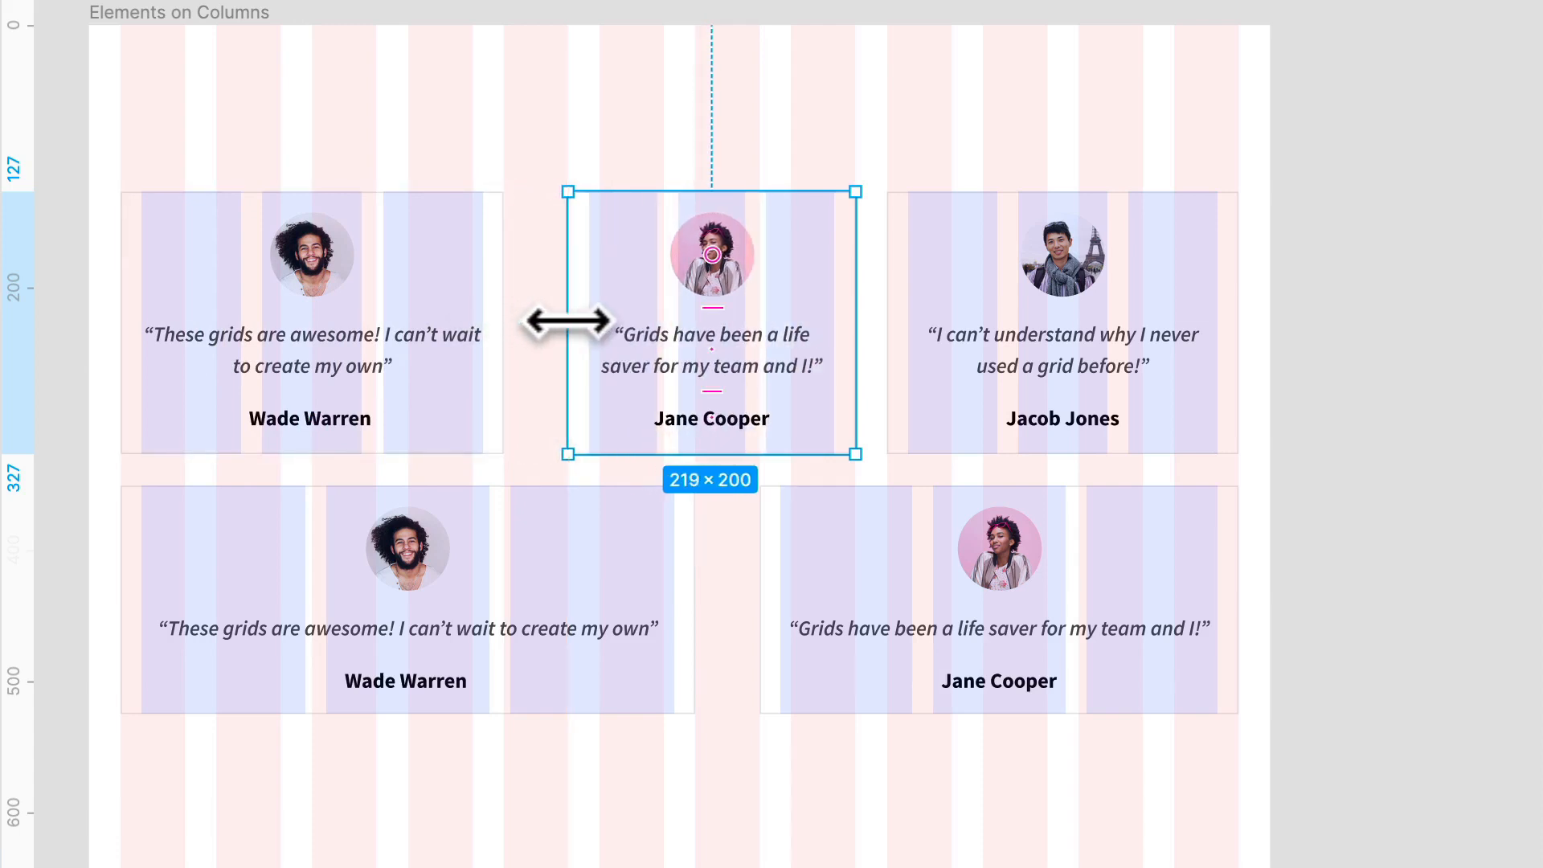
Hide the layout grids and look over the Parent Container image card and the three text blocks.
{"action": "key", "text": "shift+g"}
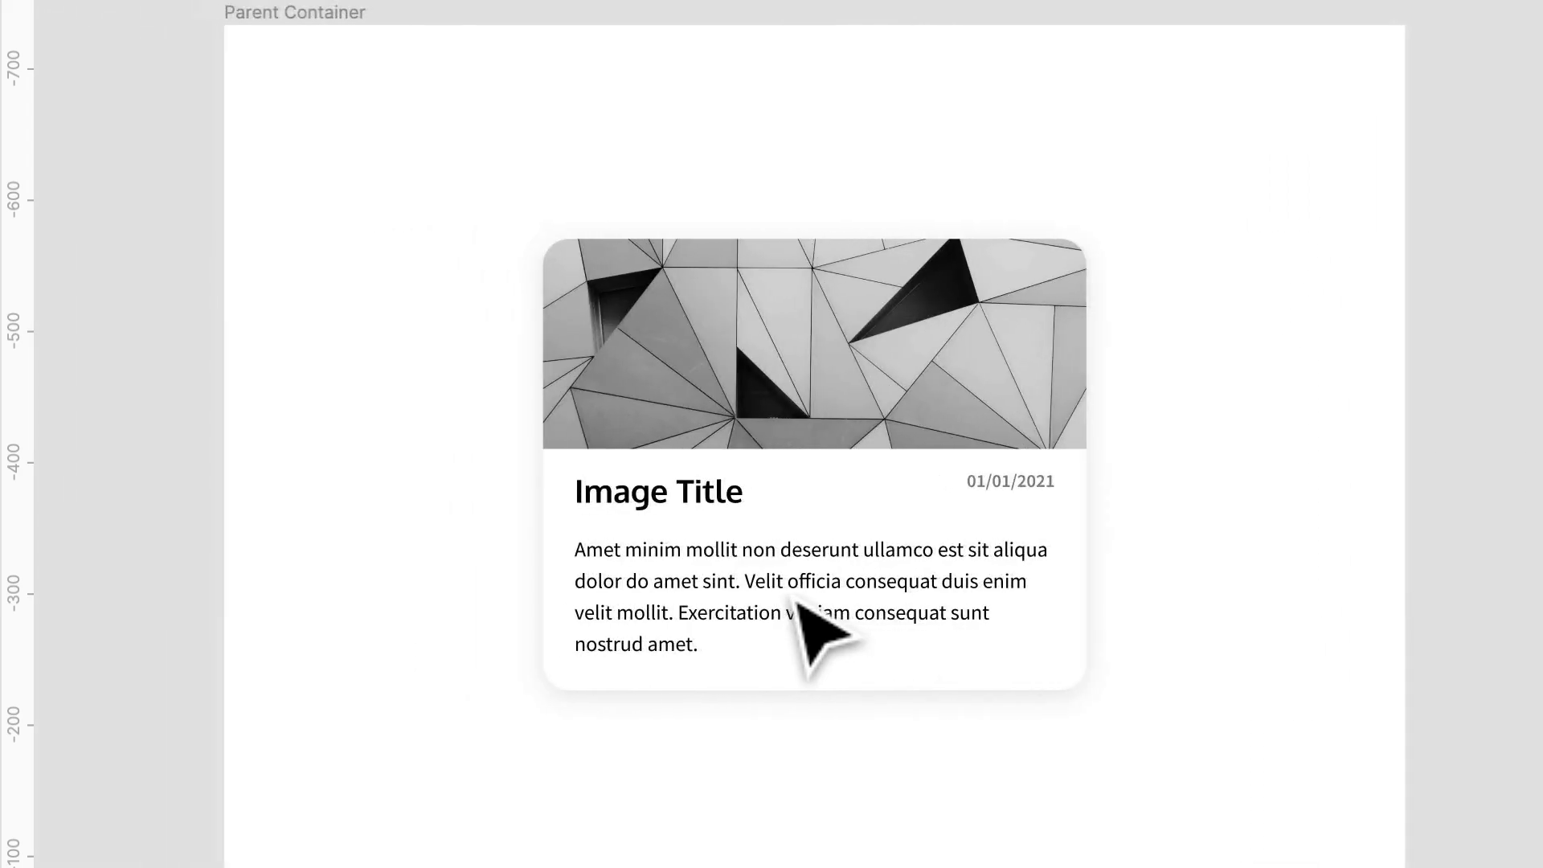
{"action": "left_click", "coordinate": [799, 610]}
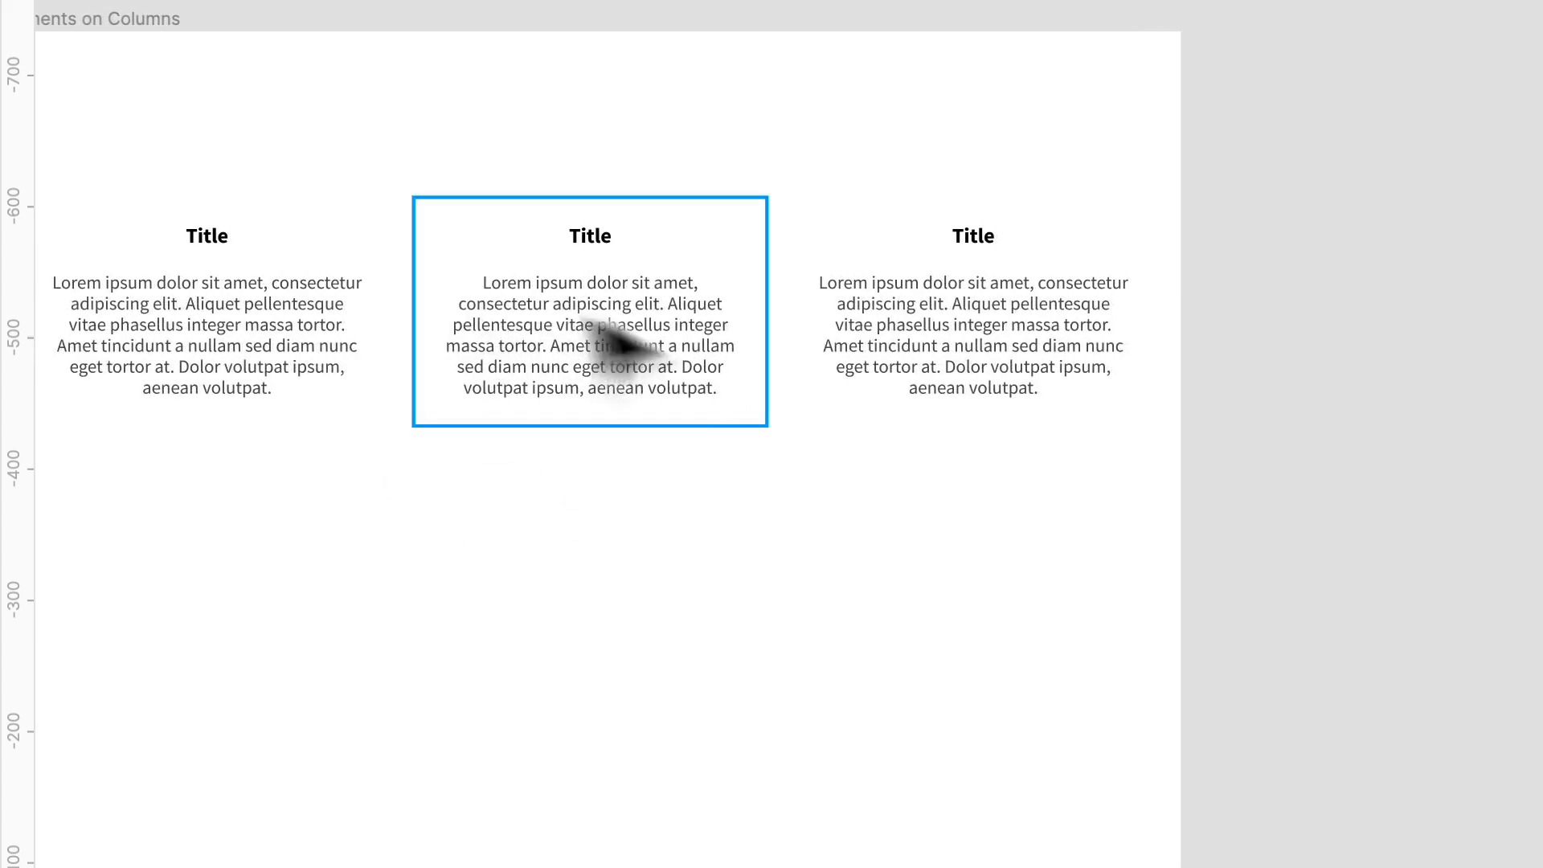
{"action": "scroll", "coordinate": [1085, 378], "scroll_direction": "right", "scroll_amount": 2}
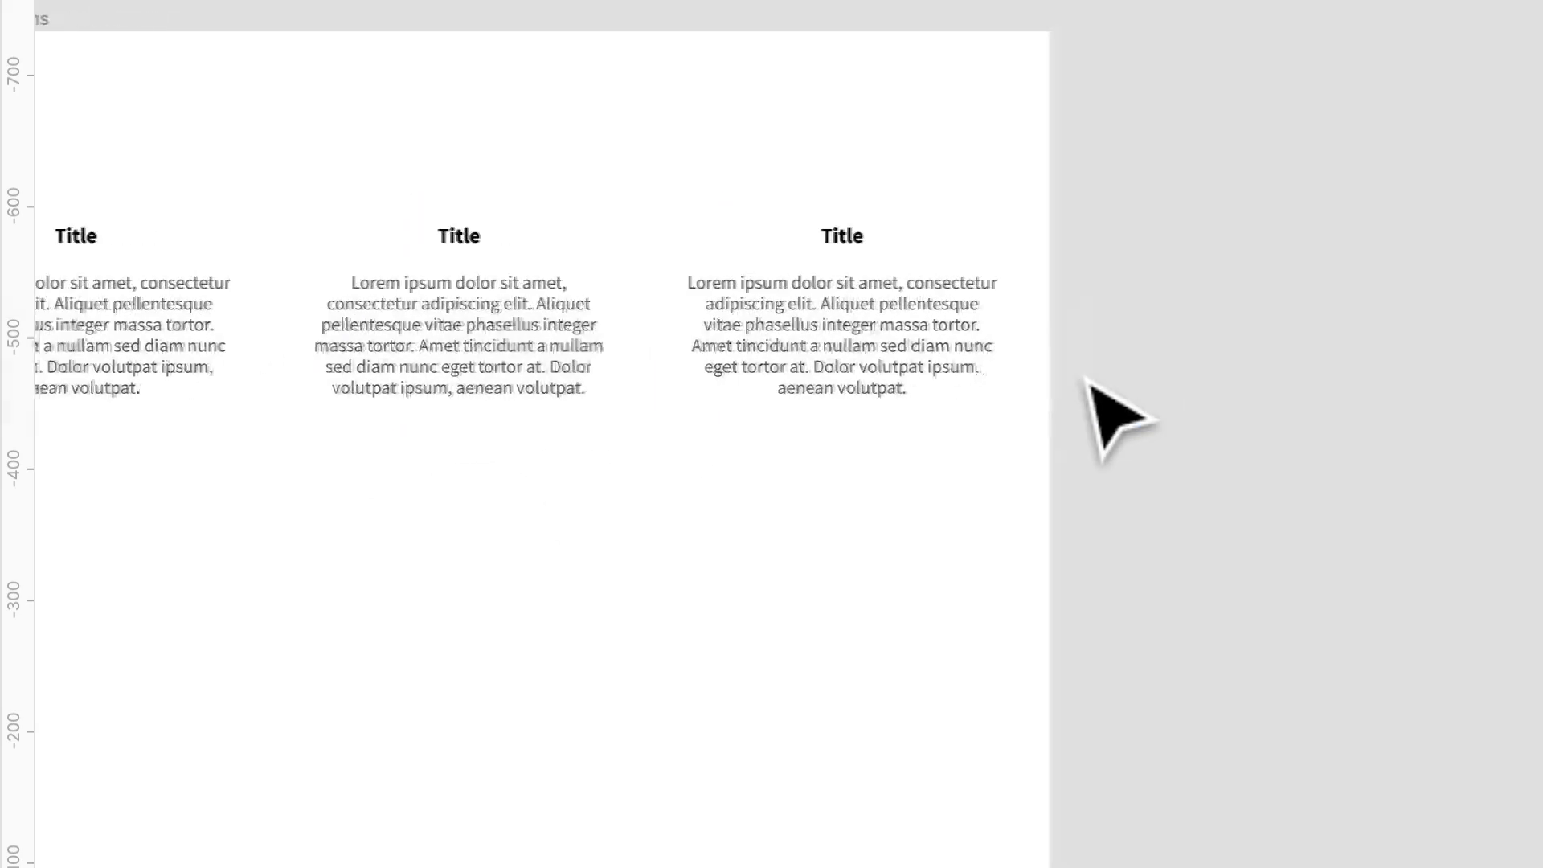
Show the layout grids over the image card in the Parent Container frame.
{"action": "scroll", "coordinate": [1092, 385], "scroll_direction": "right", "scroll_amount": 7}
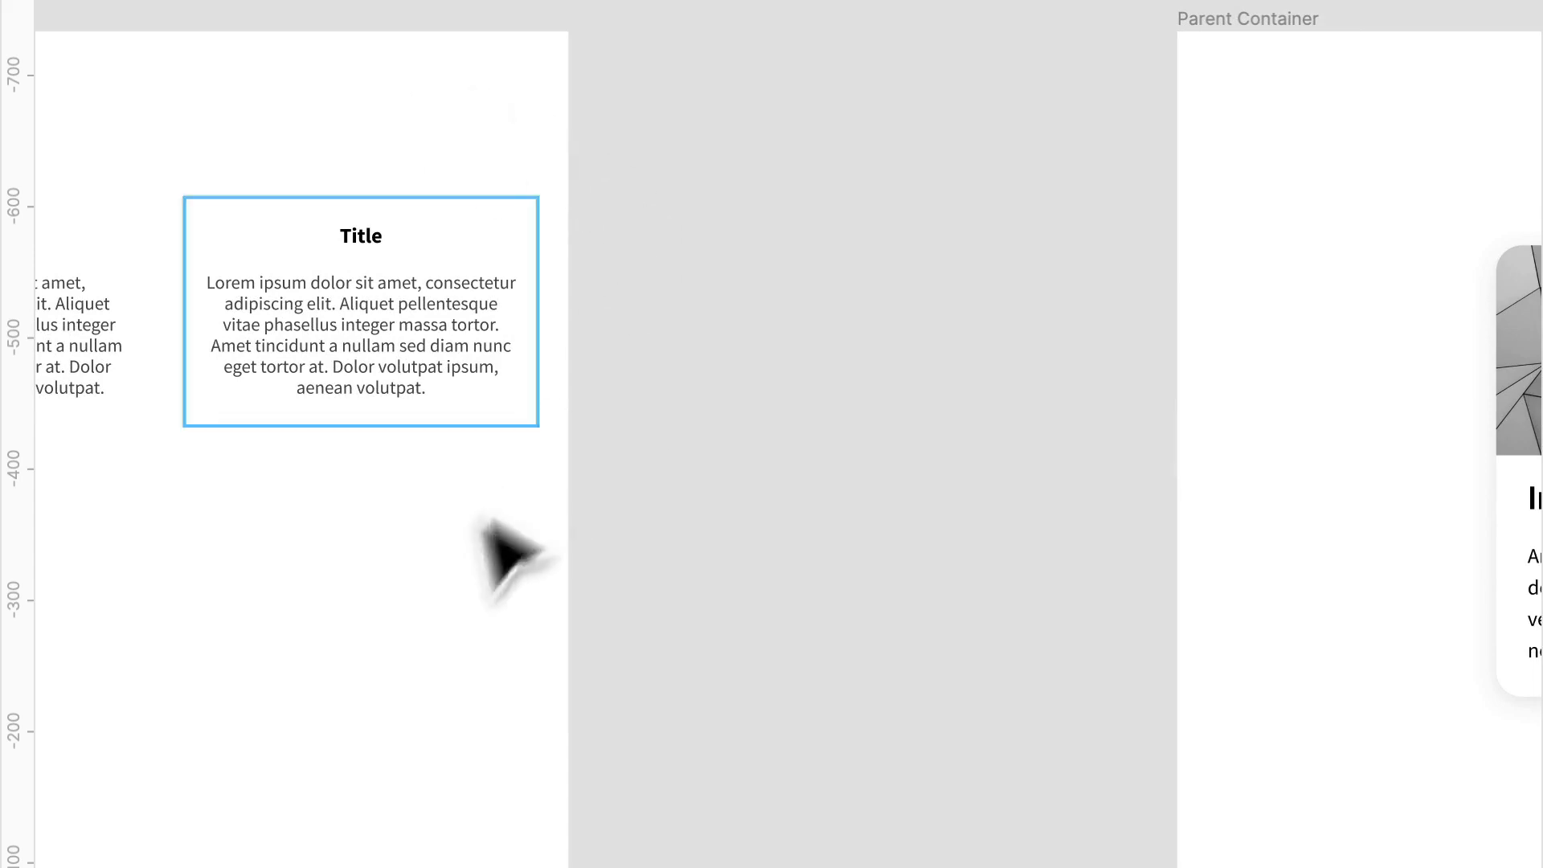
{"action": "scroll", "coordinate": [985, 462], "scroll_direction": "right", "scroll_amount": 12}
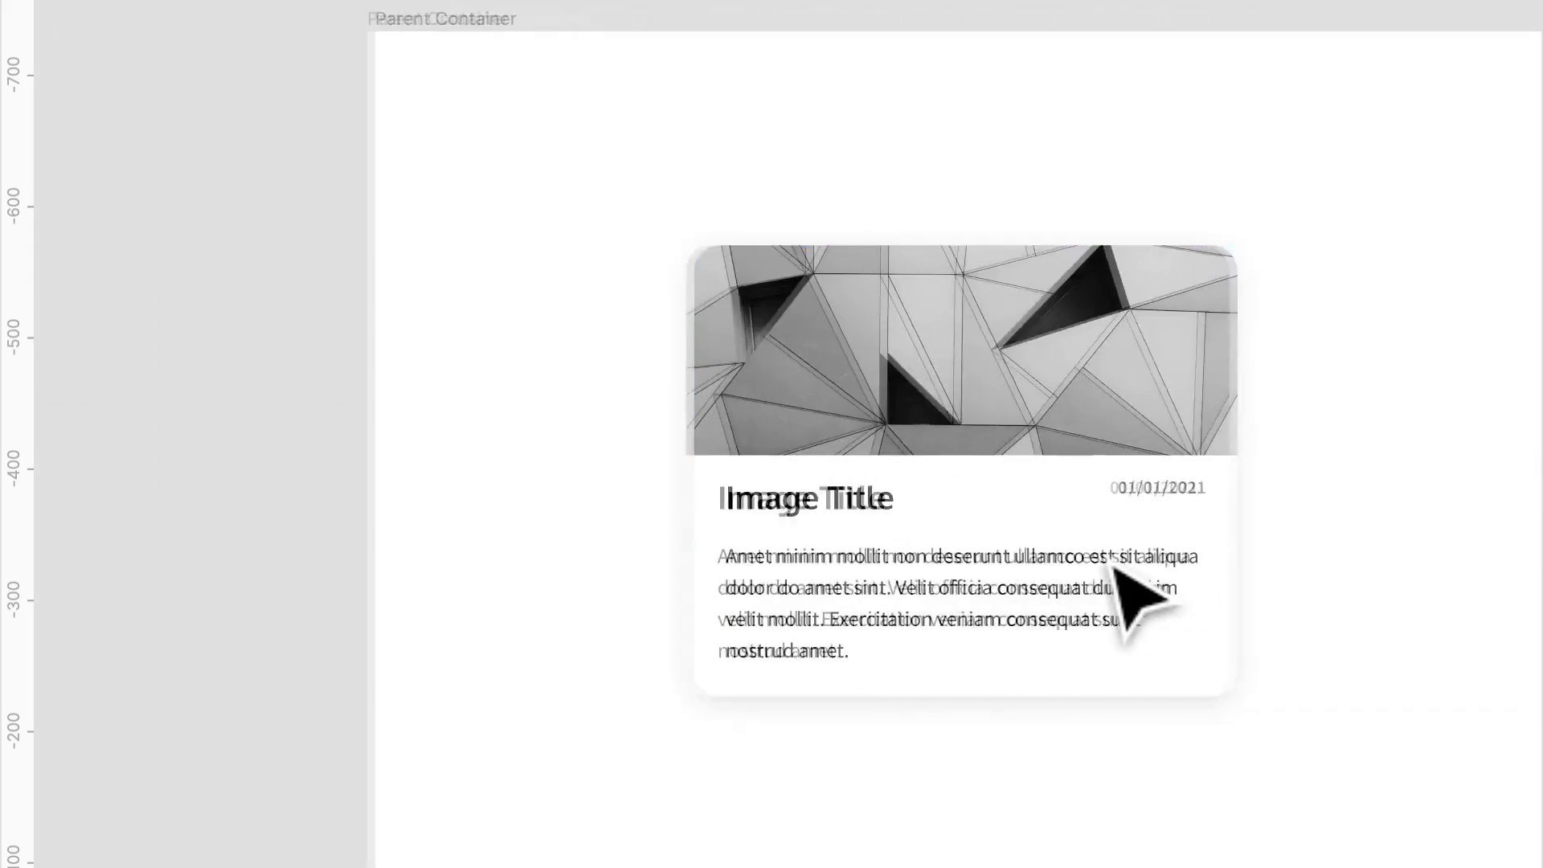
{"action": "scroll", "coordinate": [1117, 572], "scroll_direction": "right", "scroll_amount": 1}
{"action": "key", "text": "ctrl+shift+4"}
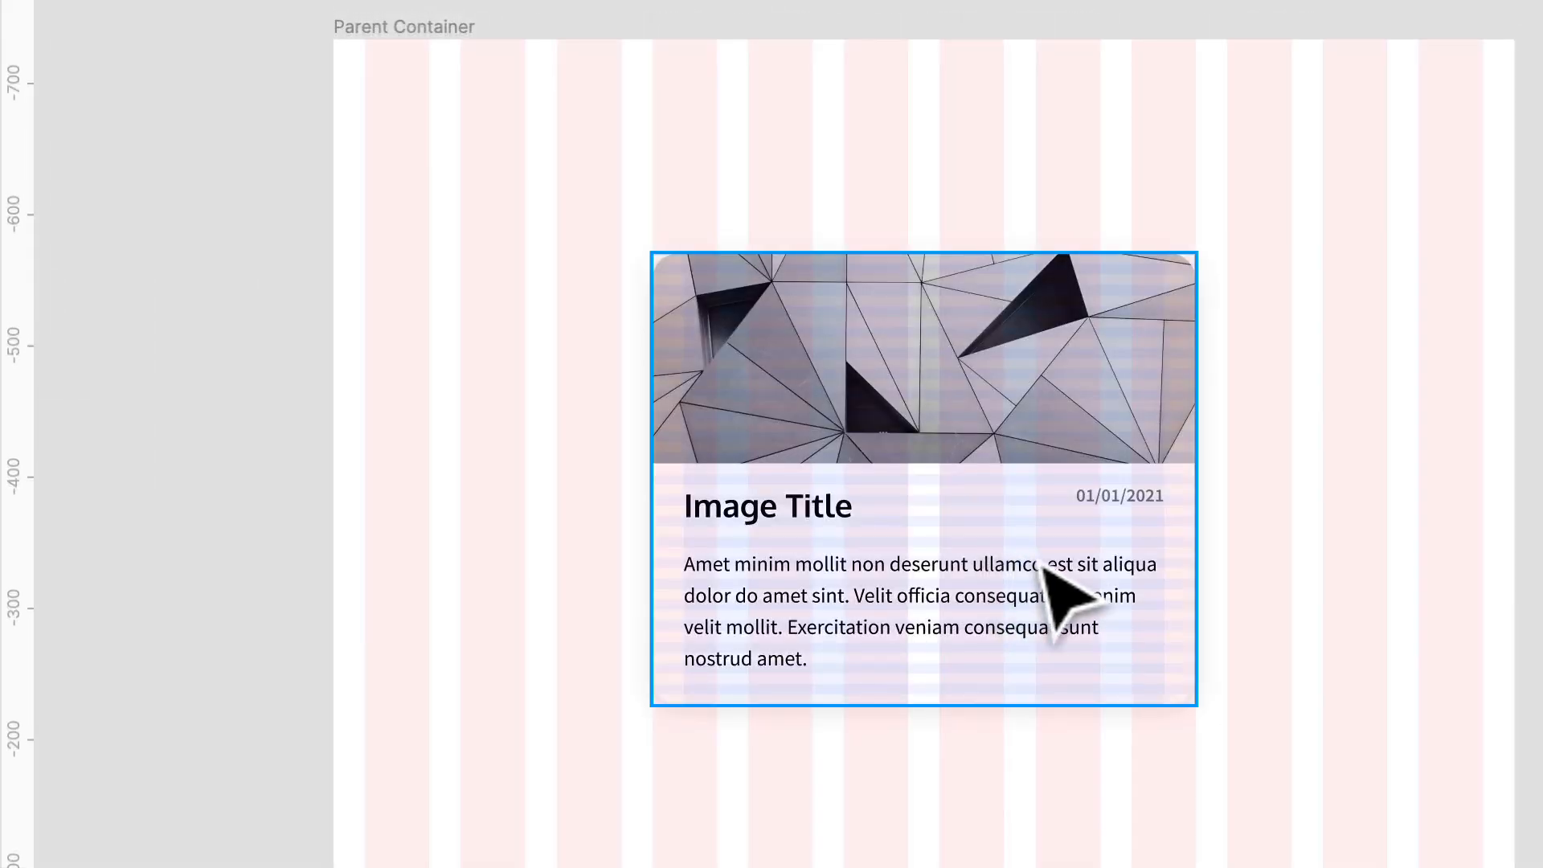
{"action": "scroll", "coordinate": [1045, 572], "scroll_direction": "up", "scroll_amount": 5}
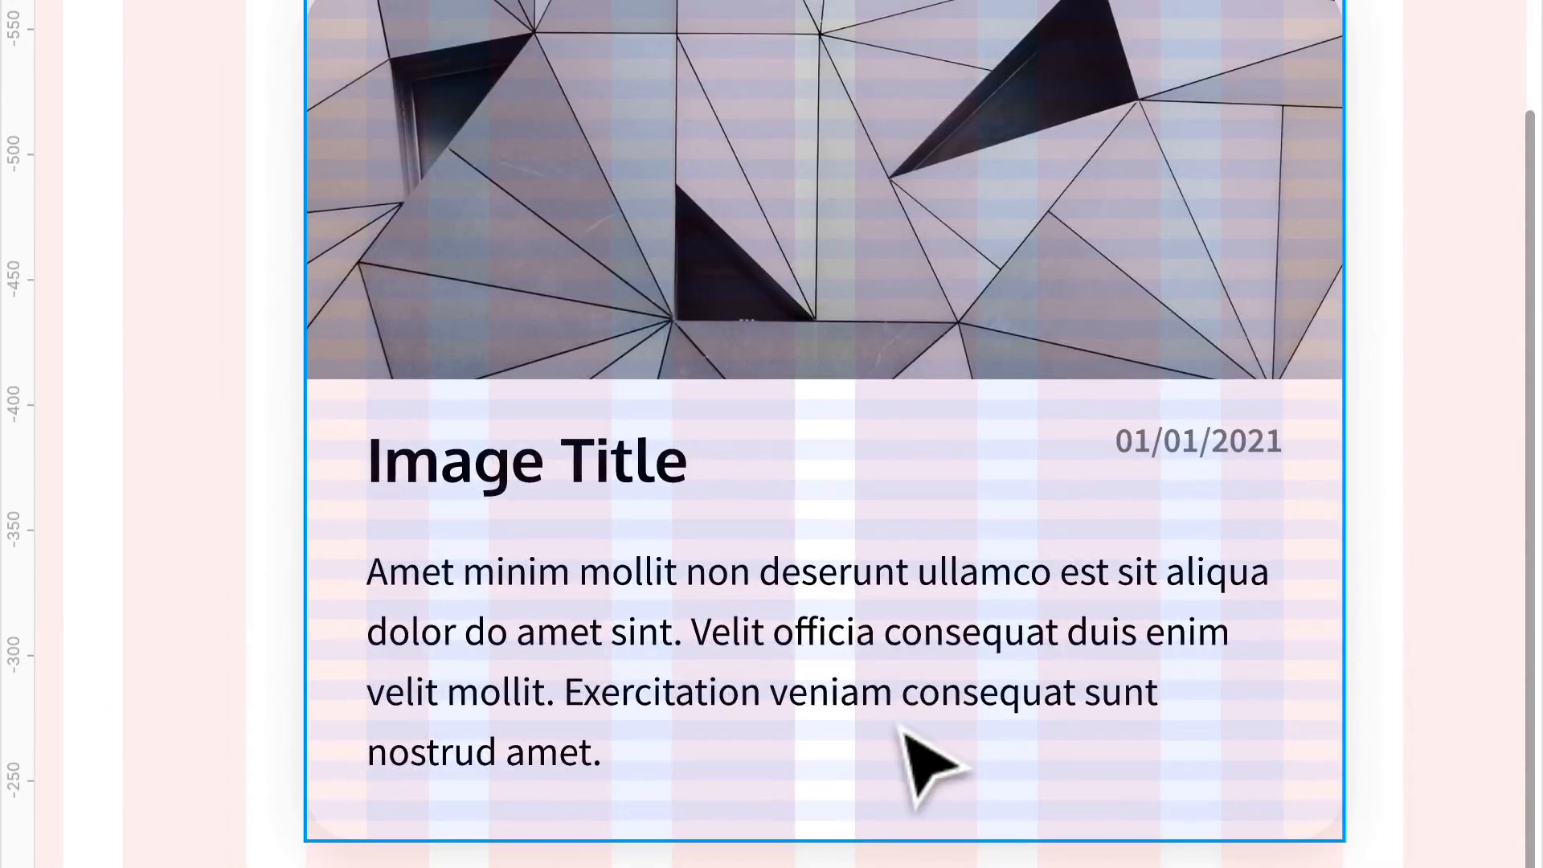
Check the edges of the image card's title, date and paragraph against the card's own column grid.
{"action": "left_click", "coordinate": [480, 590]}
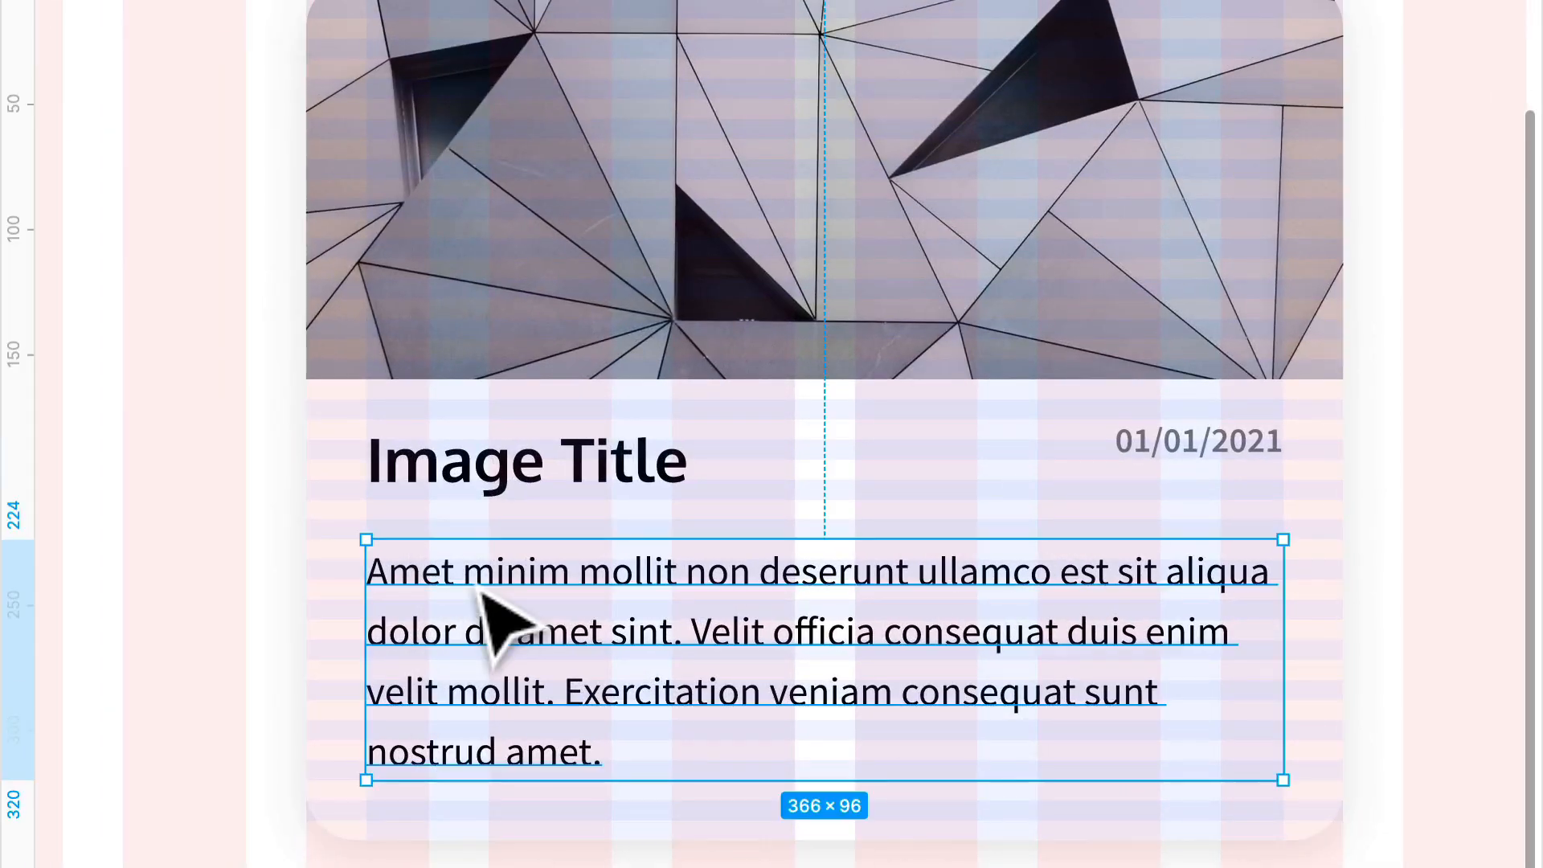
{"action": "left_click", "coordinate": [554, 492]}
{"action": "left_click", "coordinate": [1127, 448]}
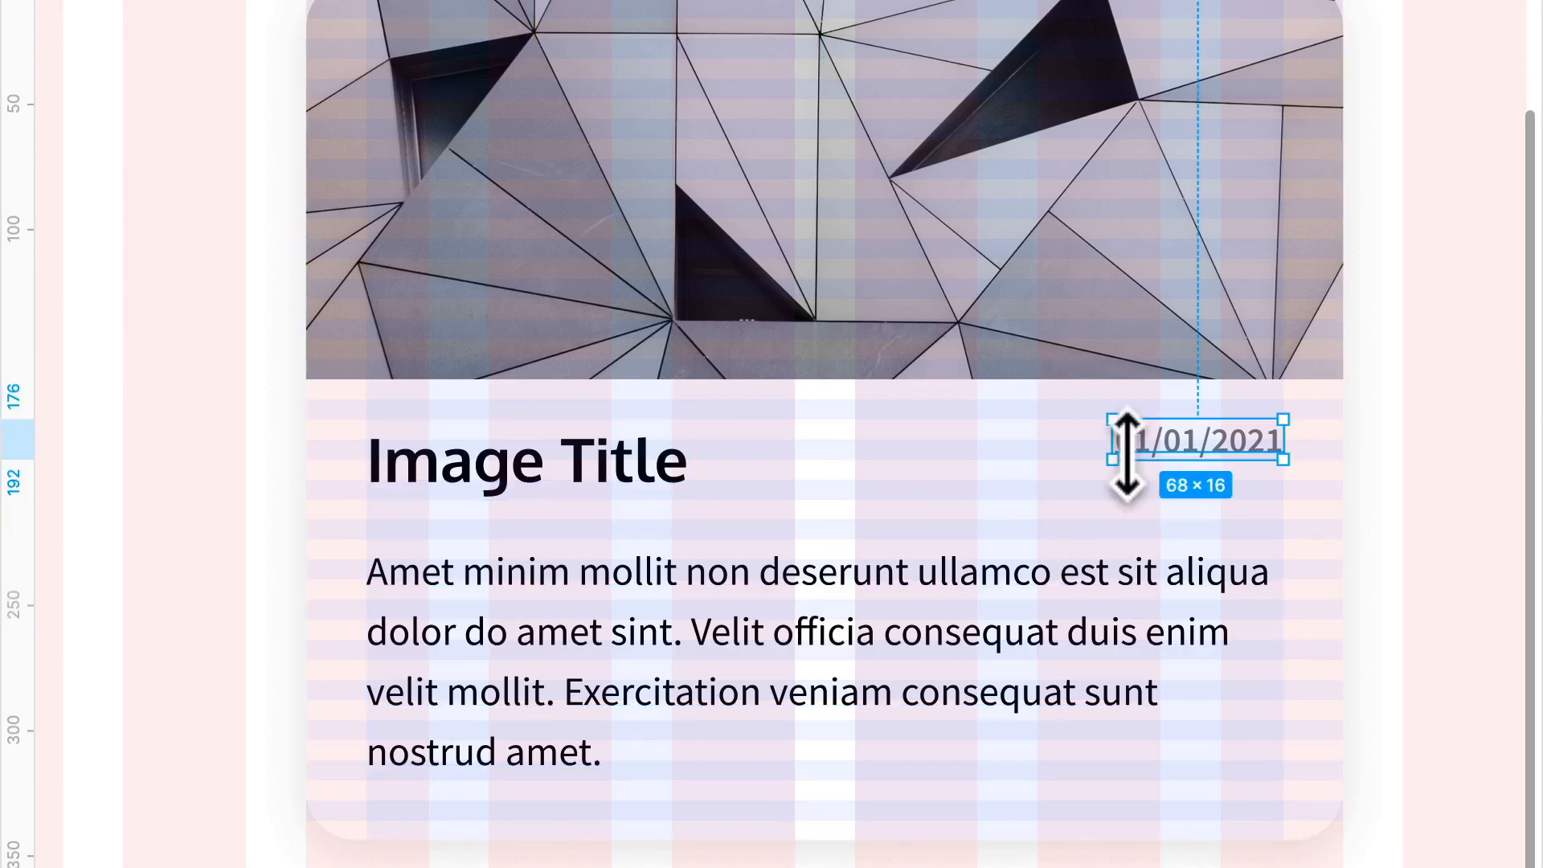
{"action": "left_click", "coordinate": [679, 475]}
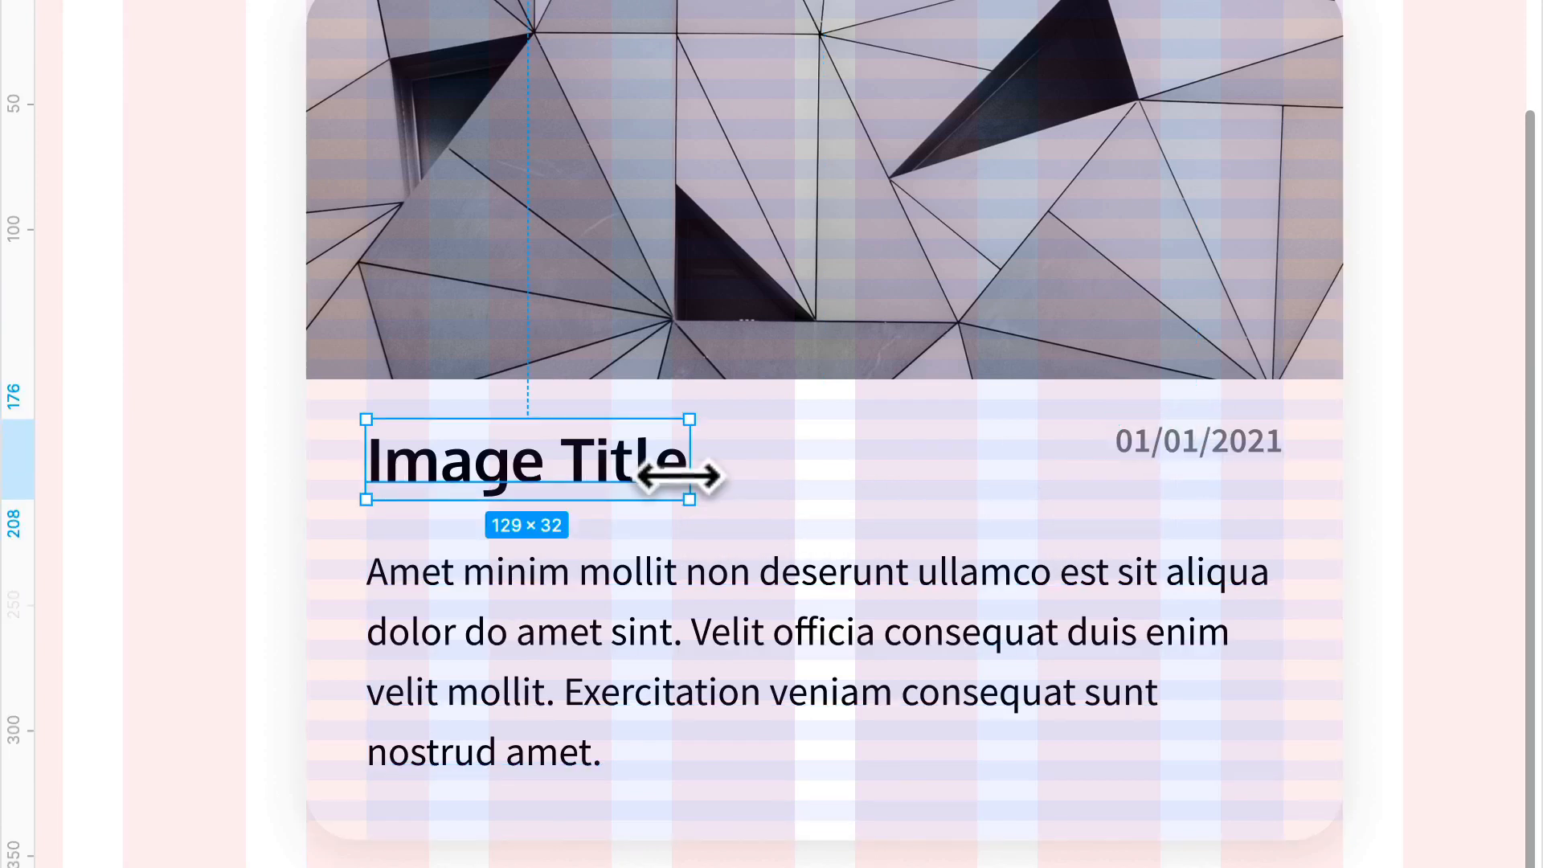
{"action": "left_click", "coordinate": [1177, 450]}
{"action": "left_click", "coordinate": [1197, 679]}
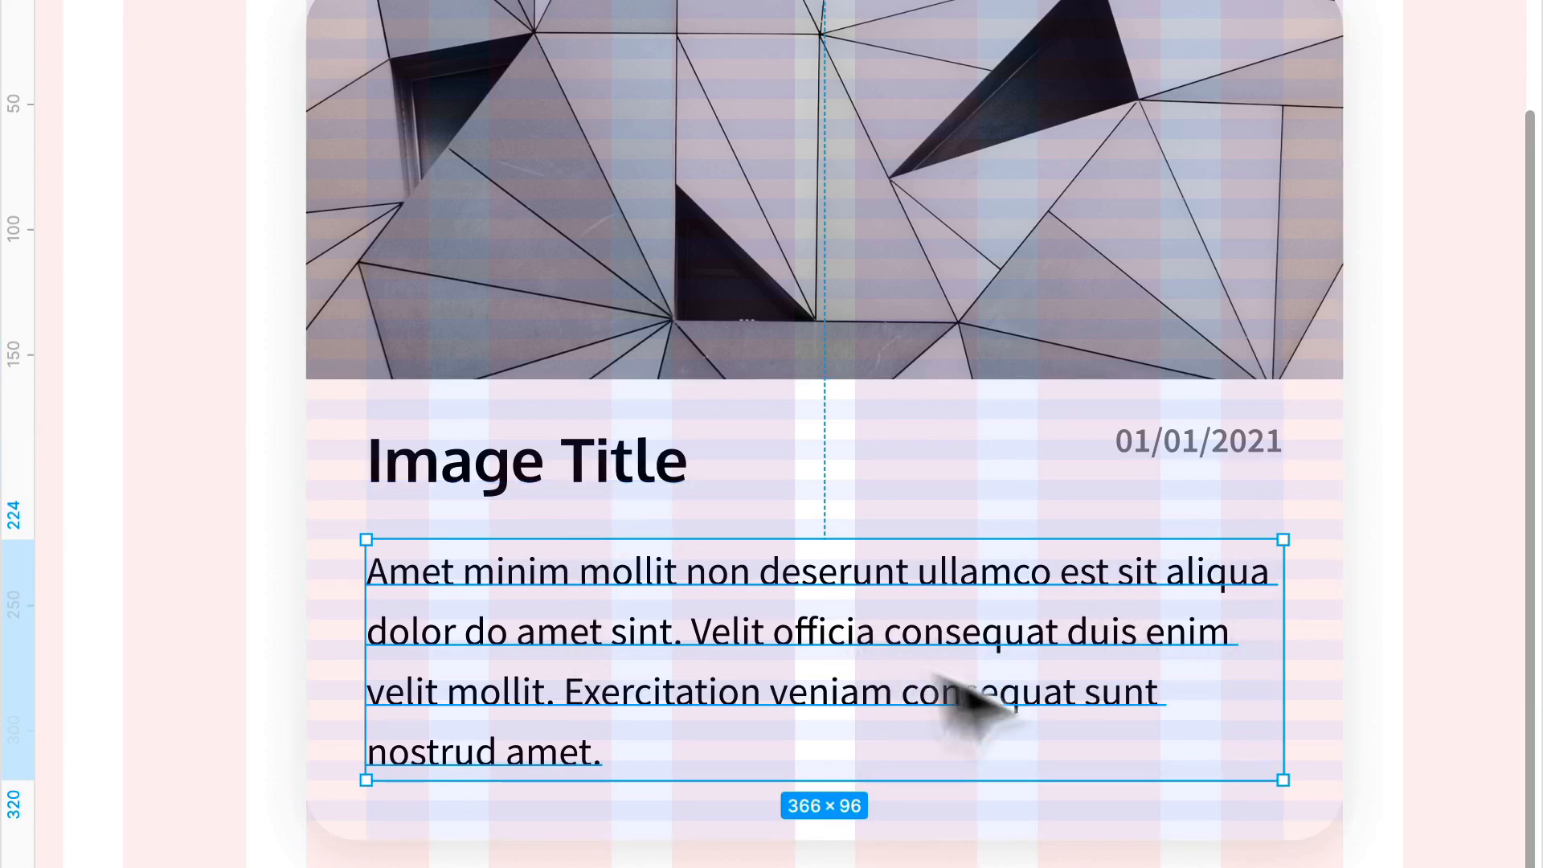
Compare the image card's outer edges and its inner grid with the columns of the Parent Container frame.
{"action": "scroll", "coordinate": [1004, 703], "scroll_direction": "down", "scroll_amount": 5}
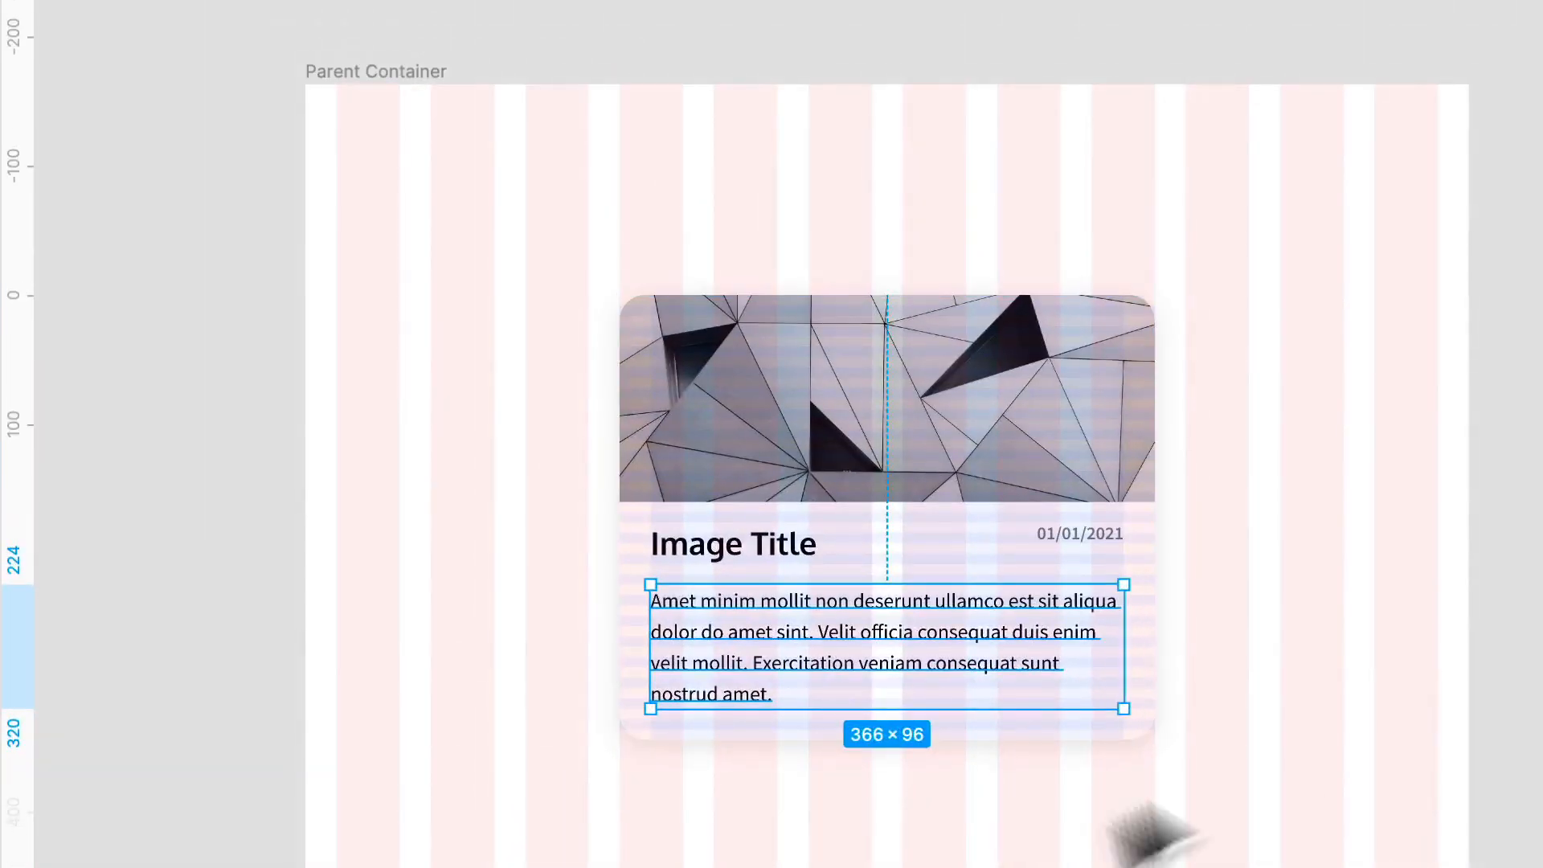
{"action": "scroll", "coordinate": [1005, 840], "scroll_direction": "up", "scroll_amount": 5}
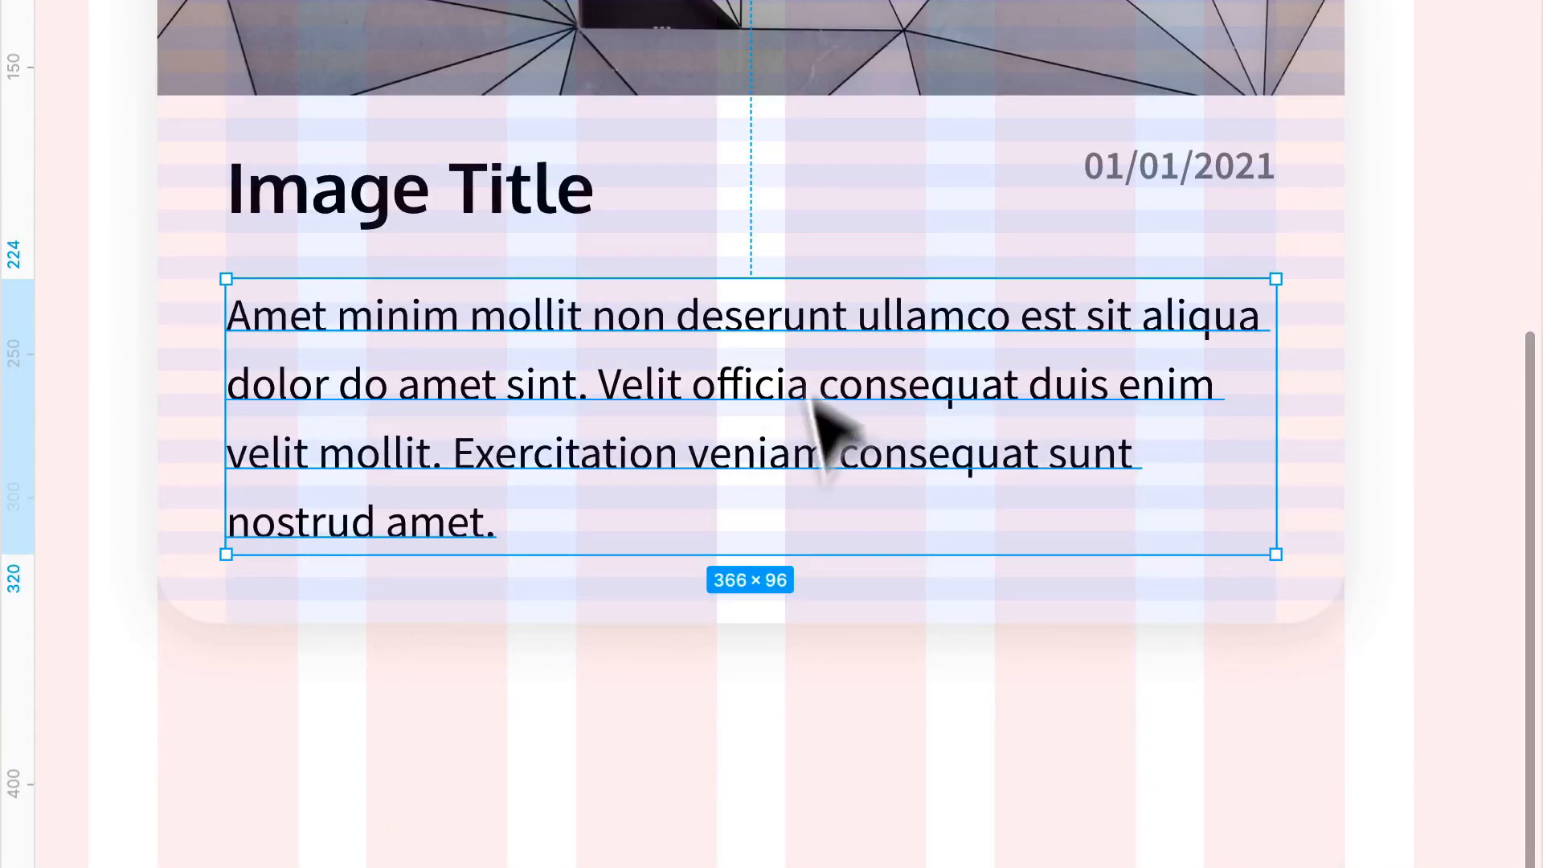
{"action": "scroll", "coordinate": [827, 418], "scroll_direction": "down", "scroll_amount": 5}
{"action": "scroll", "coordinate": [860, 433], "scroll_direction": "up", "scroll_amount": 3}
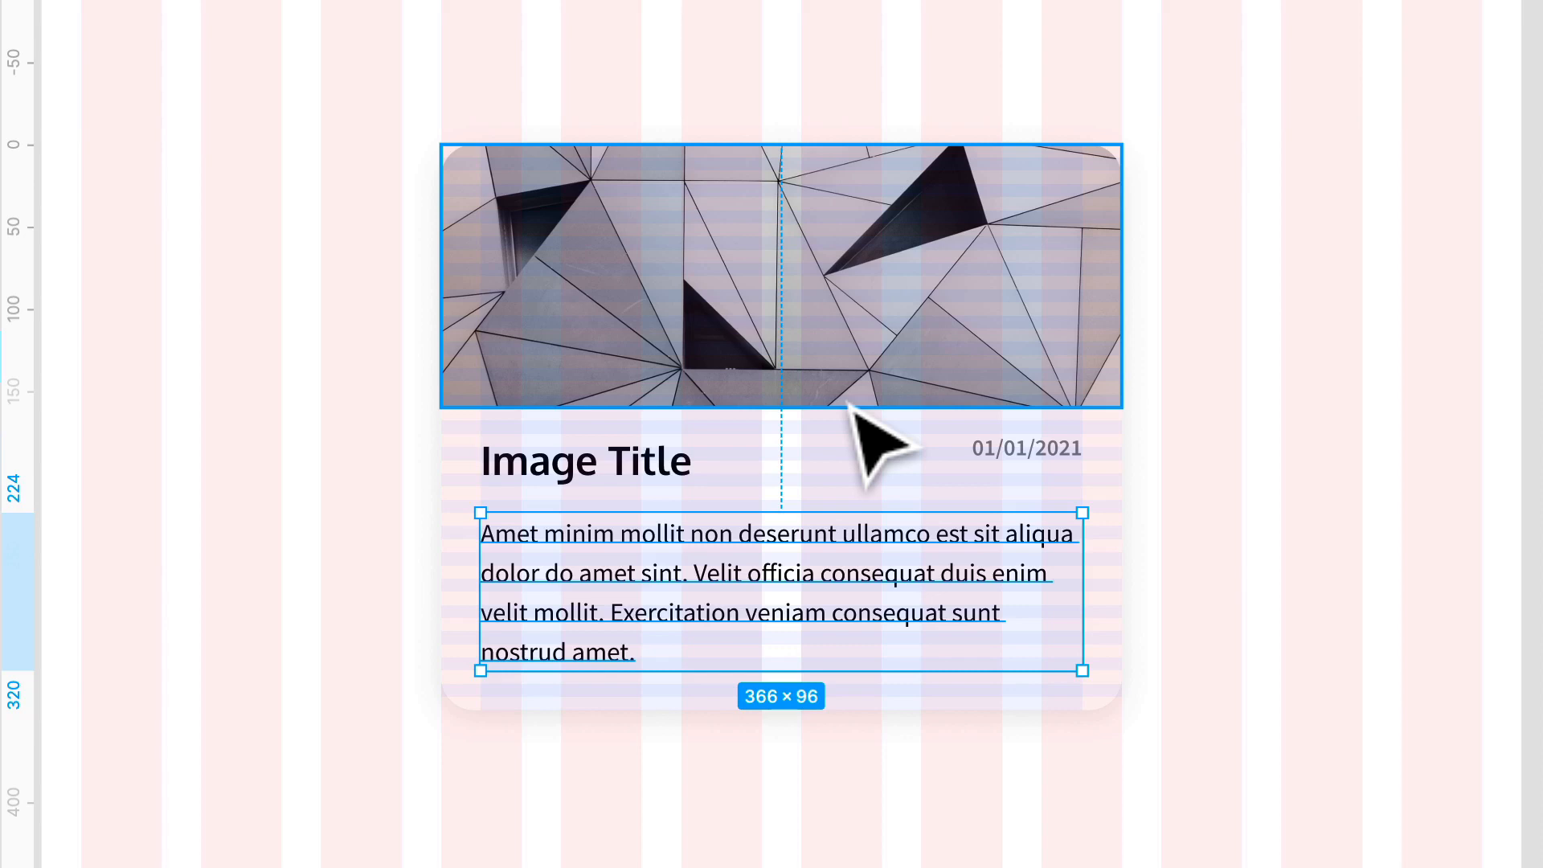
{"action": "scroll", "coordinate": [800, 431], "scroll_direction": "down", "scroll_amount": 5}
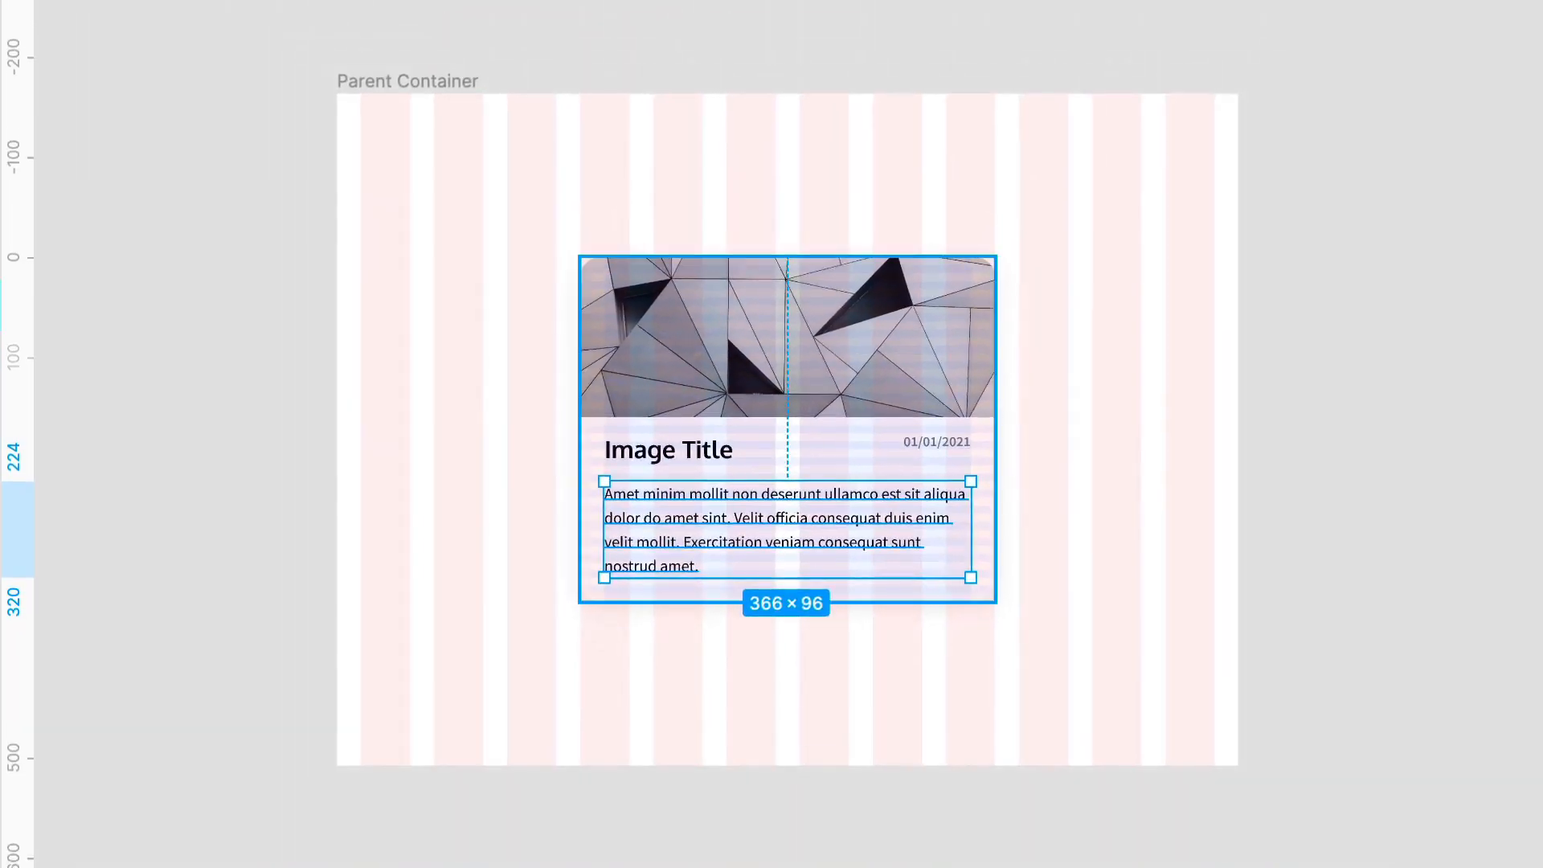
Examine how the testimonial cards and their inner columns sit on the grid of the Not Padding frame.
{"action": "scroll", "coordinate": [800, 431], "scroll_direction": "right", "scroll_amount": 3}
{"action": "scroll", "coordinate": [788, 429], "scroll_direction": "right", "scroll_amount": 12}
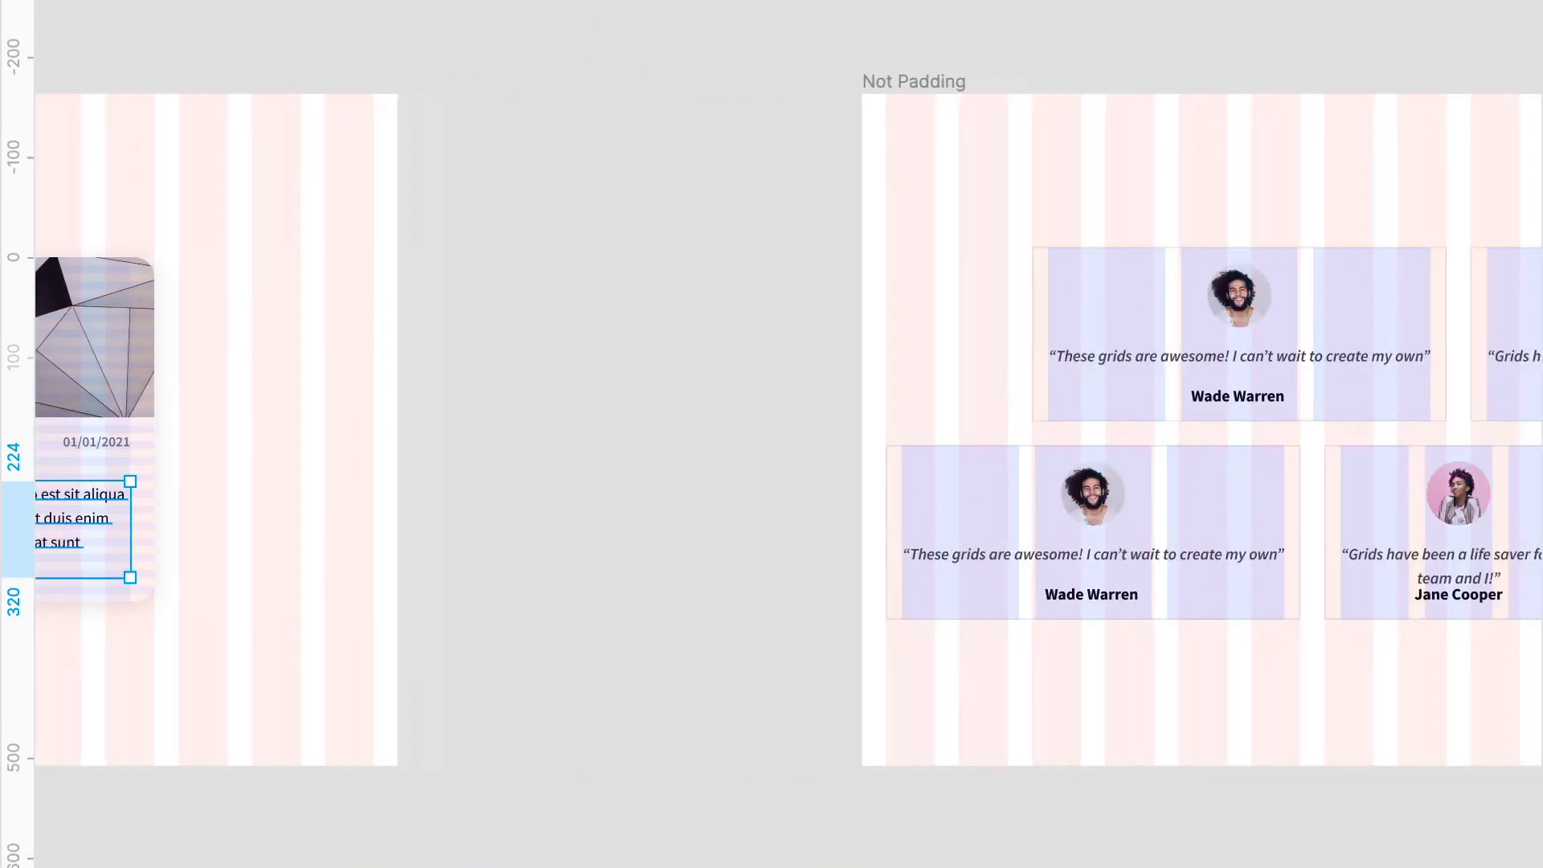
{"action": "scroll", "coordinate": [771, 430], "scroll_direction": "right", "scroll_amount": 2}
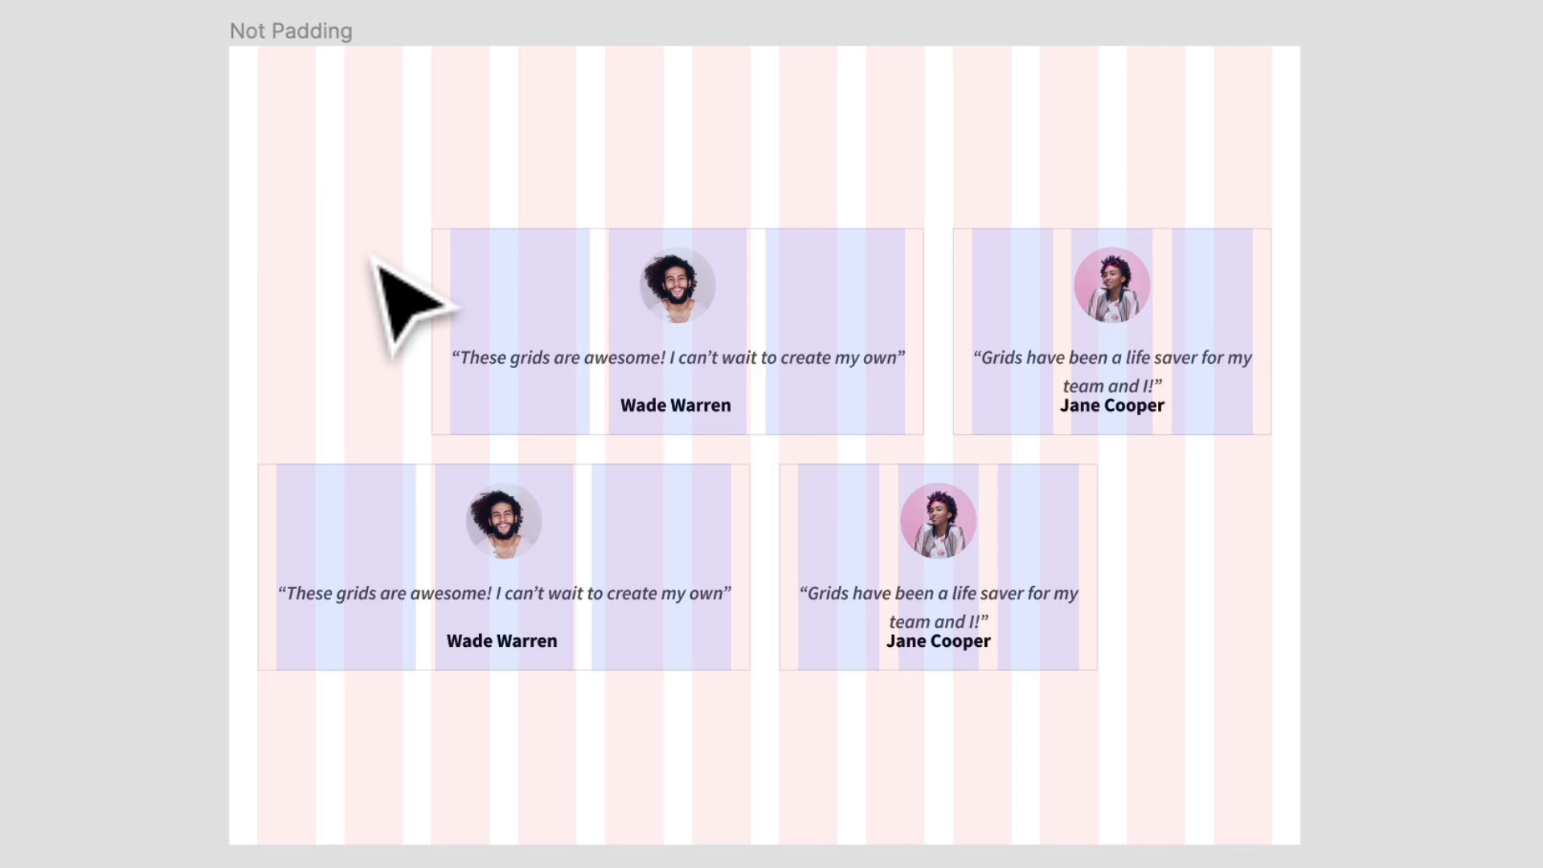
Go to the Full Bleed frame and check the hero image's side edges against the frame and its column margins.
{"action": "key", "text": "n"}
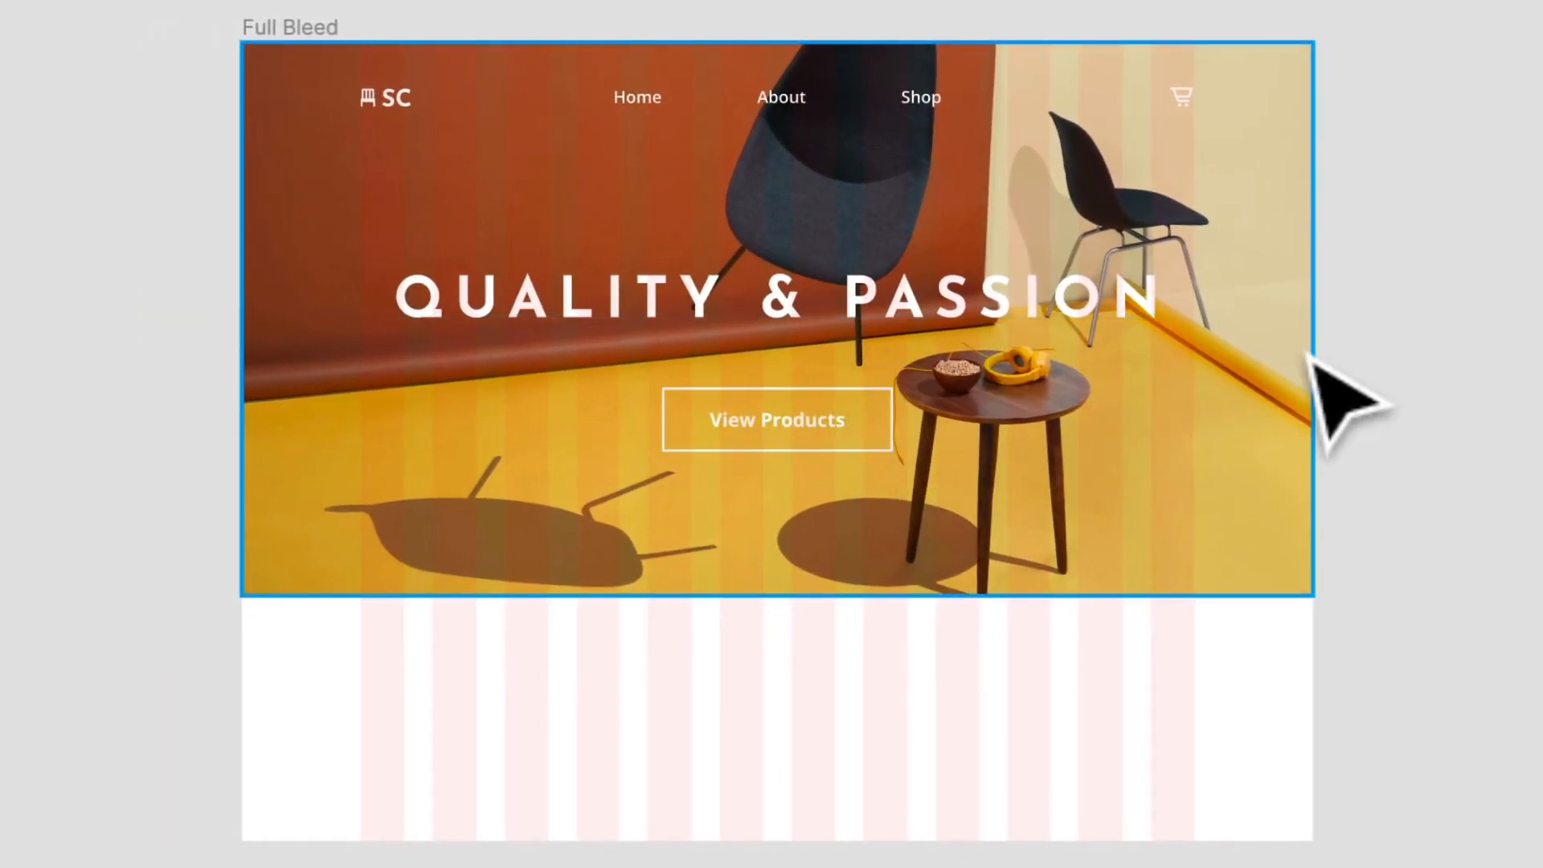
{"action": "left_click", "coordinate": [1271, 377]}
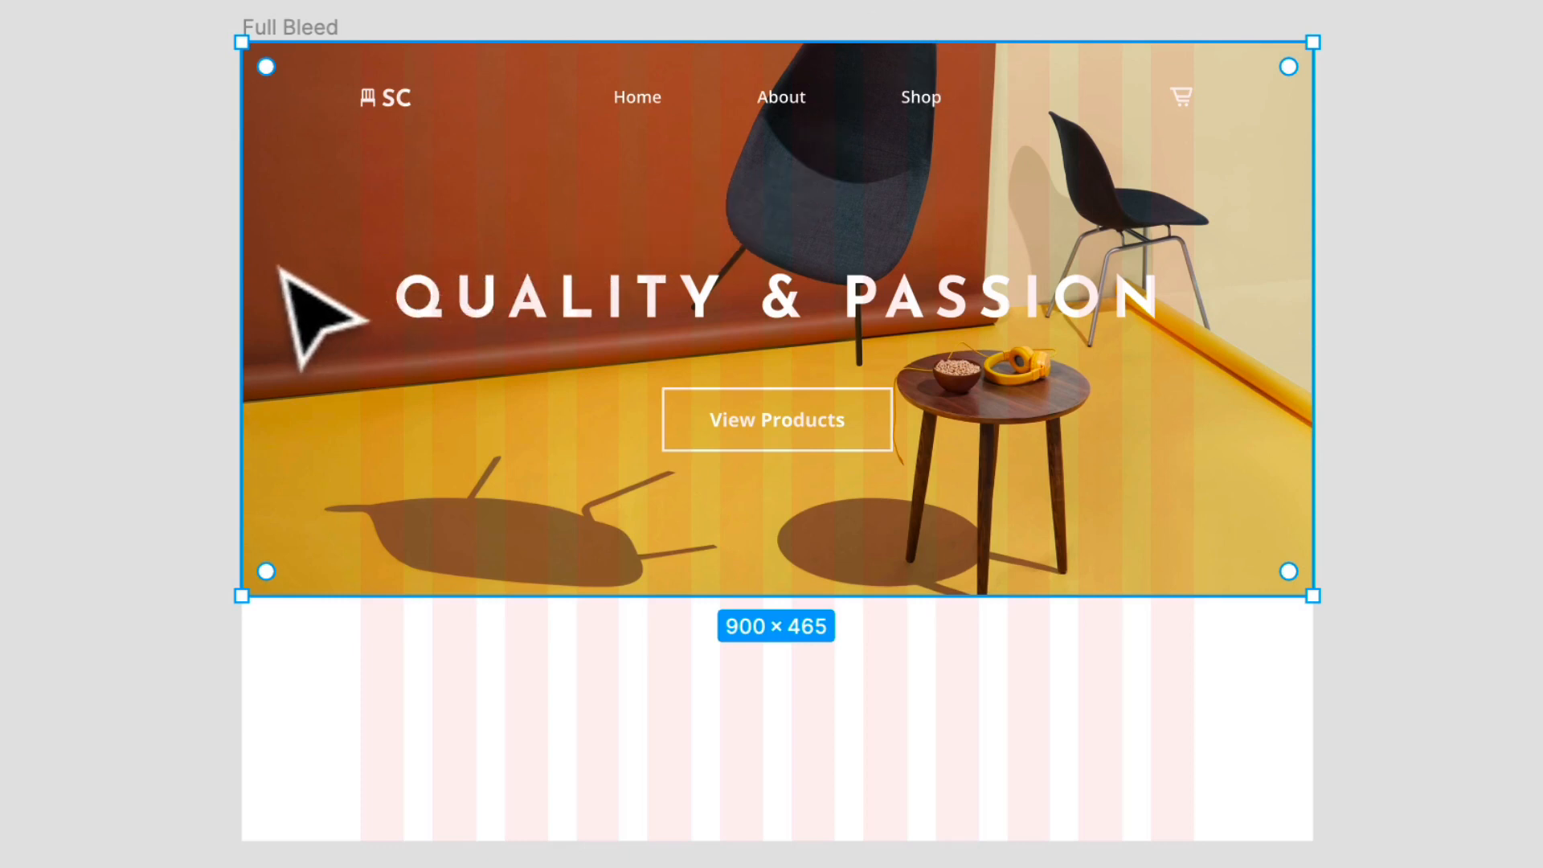
{"action": "mouse_move", "coordinate": [242, 261]}
{"action": "left_mouse_down"}
{"action": "mouse_move", "coordinate": [499, 265]}
{"action": "mouse_move", "coordinate": [249, 257]}
{"action": "left_mouse_up"}
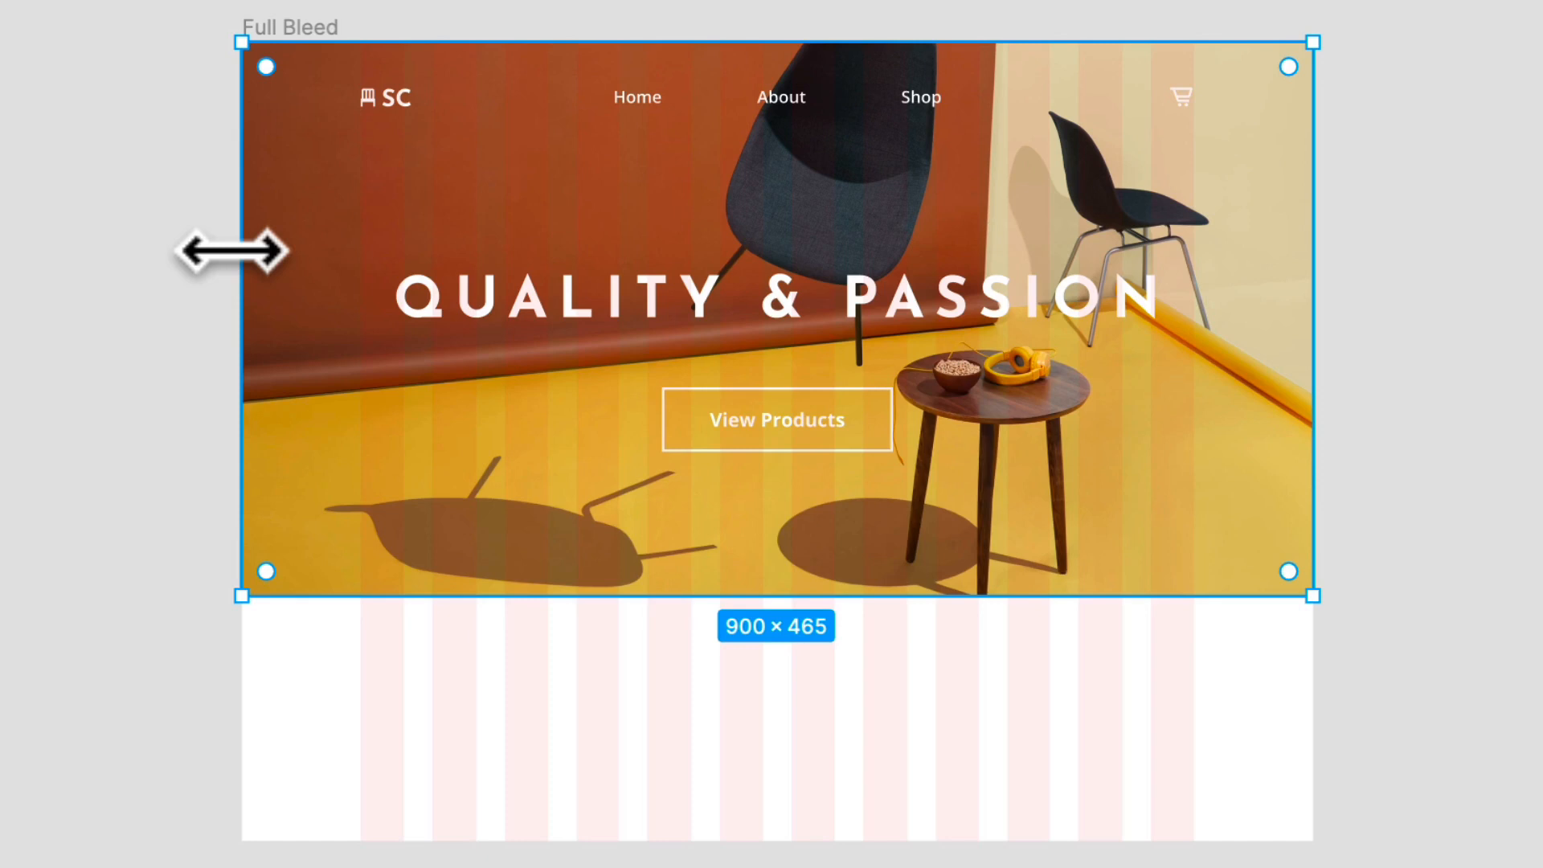
{"action": "left_click", "coordinate": [1277, 718]}
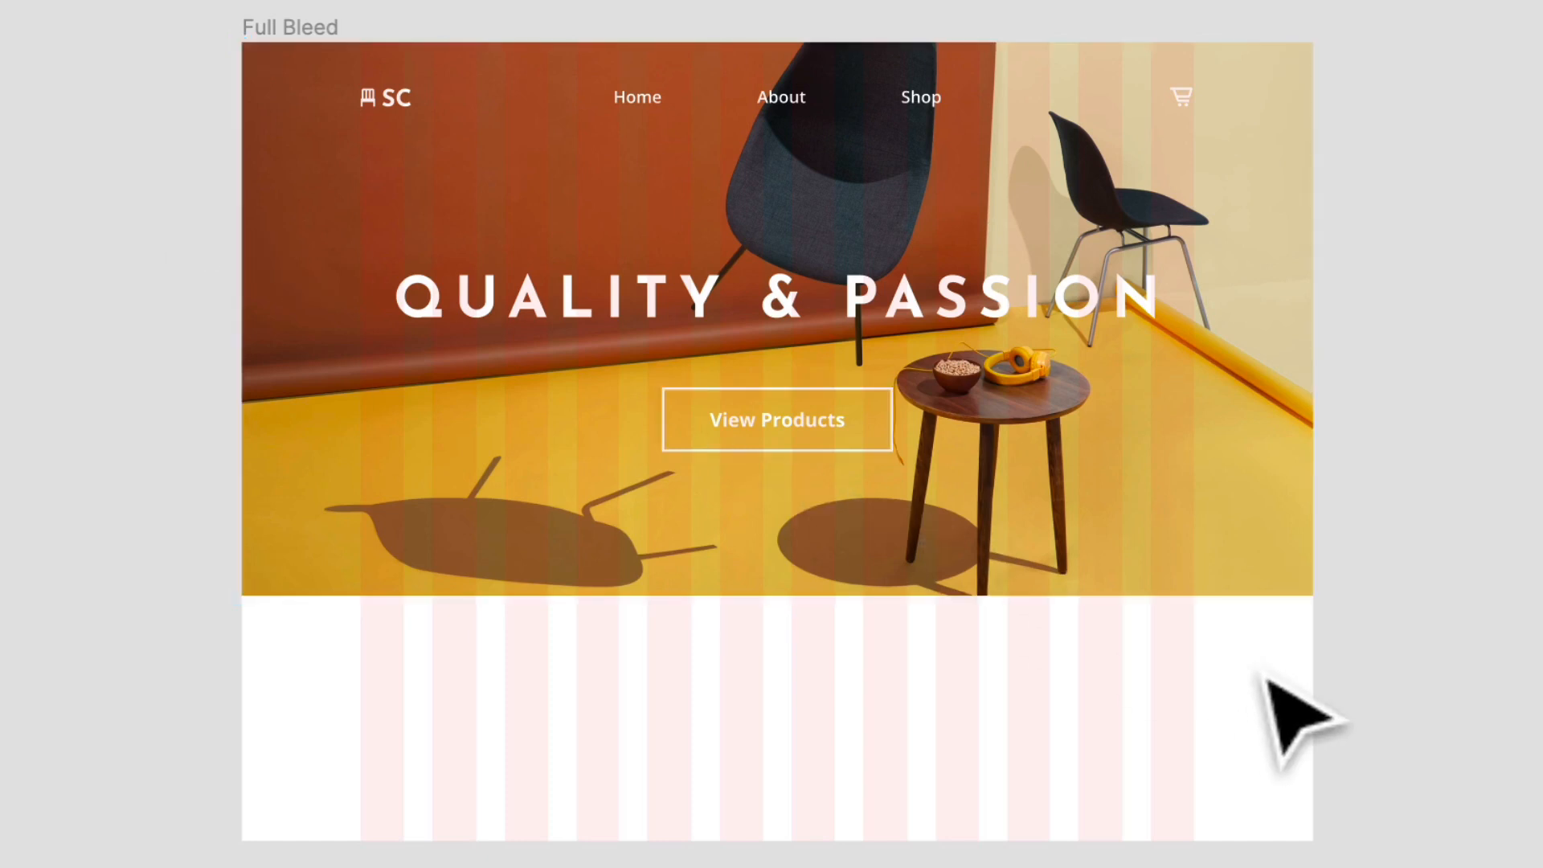
{"action": "left_click", "coordinate": [265, 57]}
{"action": "mouse_move", "coordinate": [1319, 255]}
{"action": "left_mouse_down"}
{"action": "mouse_move", "coordinate": [1274, 262]}
{"action": "mouse_move", "coordinate": [1326, 261]}
{"action": "left_mouse_up"}
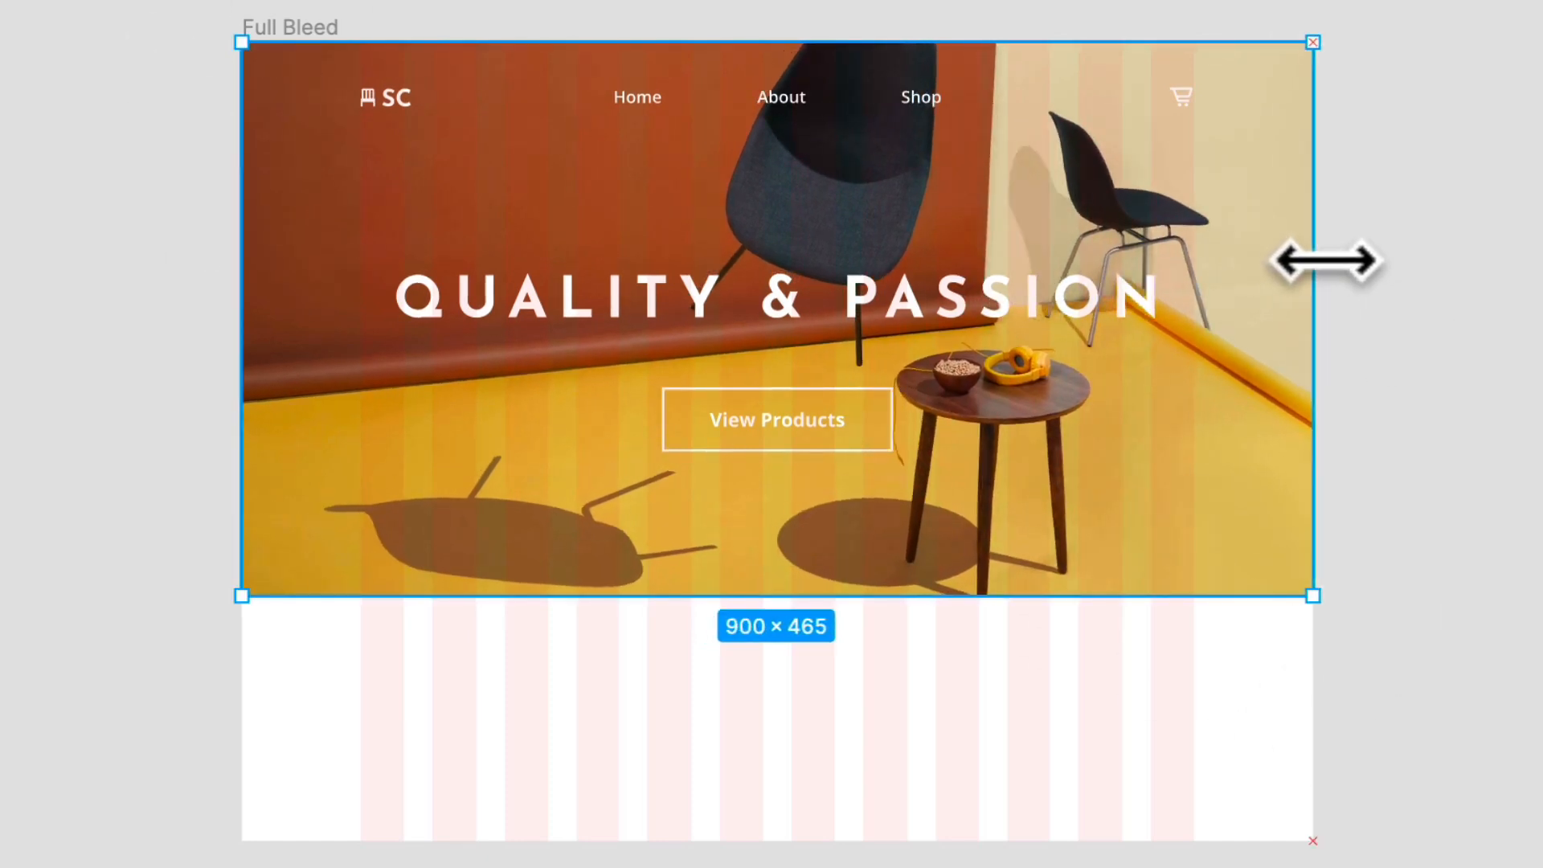
{"action": "left_click", "coordinate": [1463, 275]}
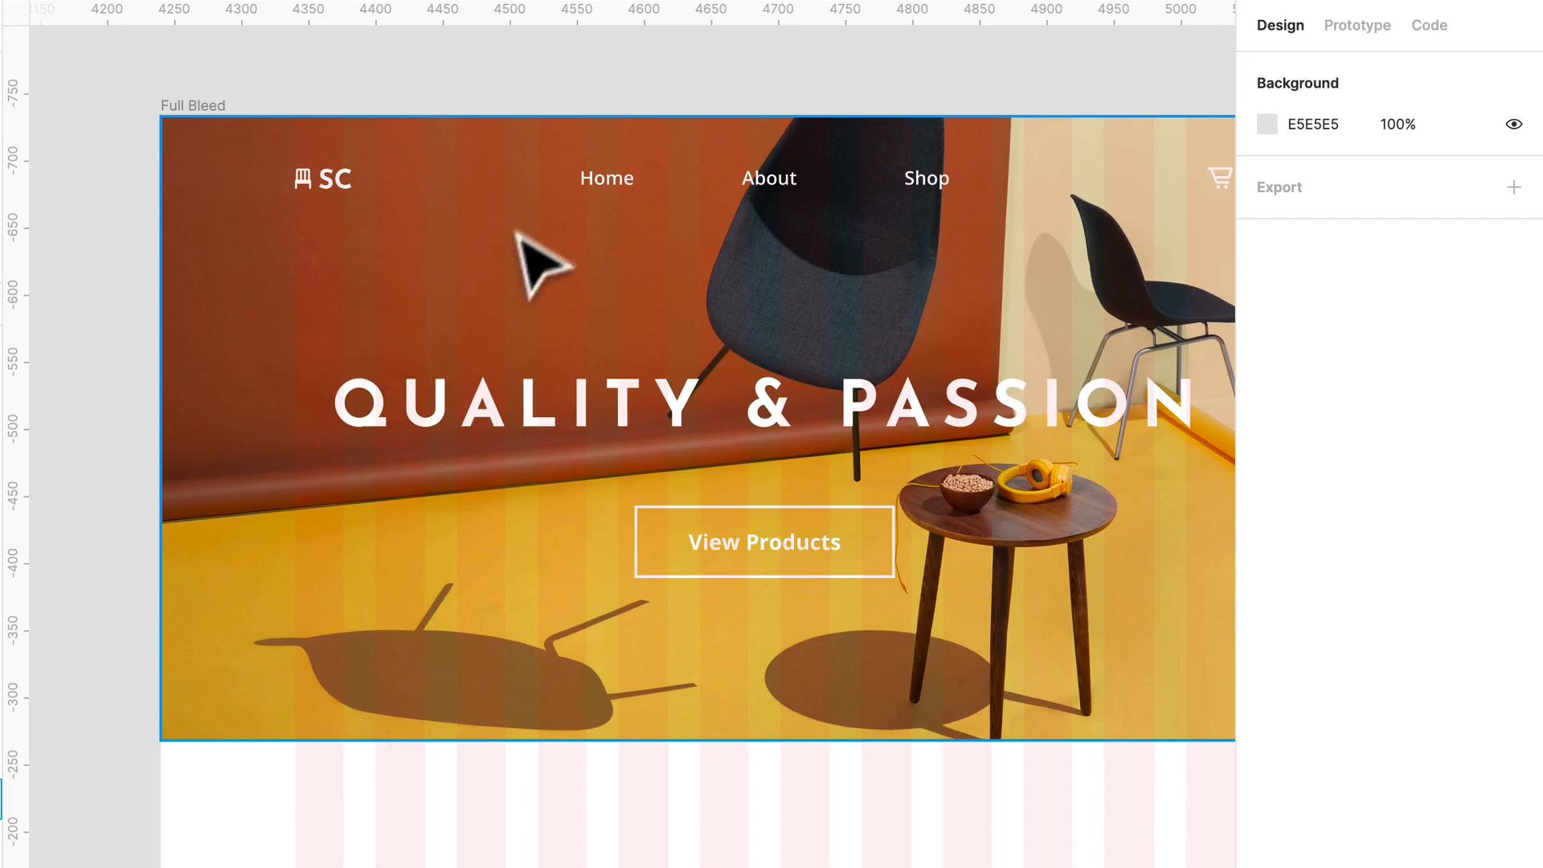
Inspect the hero image's size and position within the Full Bleed frame and clear the selection.
{"action": "scroll", "coordinate": [585, 551], "scroll_direction": "right", "scroll_amount": 5}
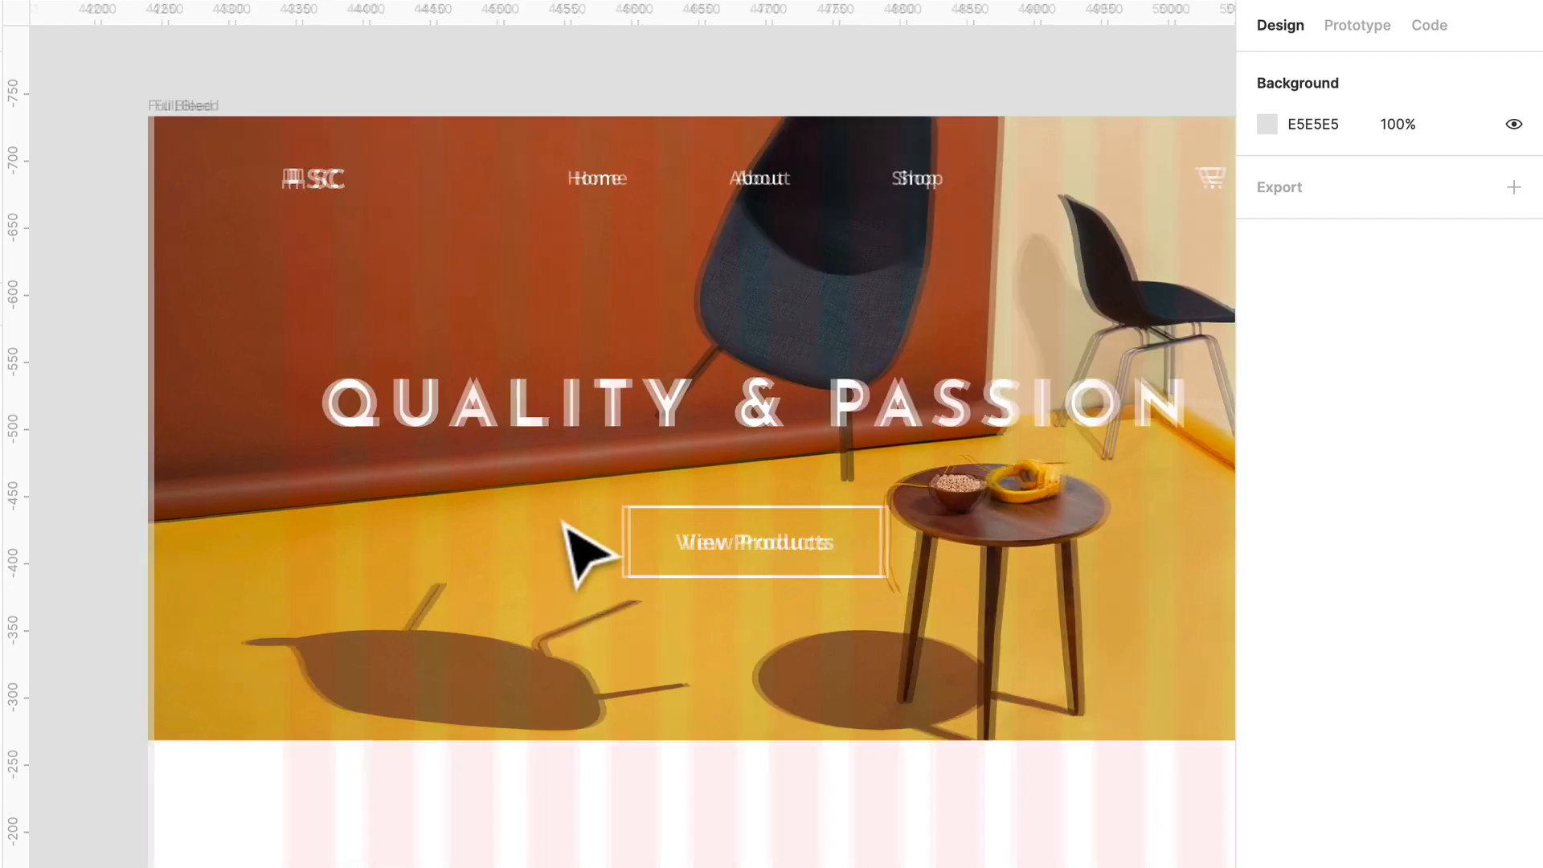
{"action": "scroll", "coordinate": [585, 551], "scroll_direction": "down", "scroll_amount": 5}
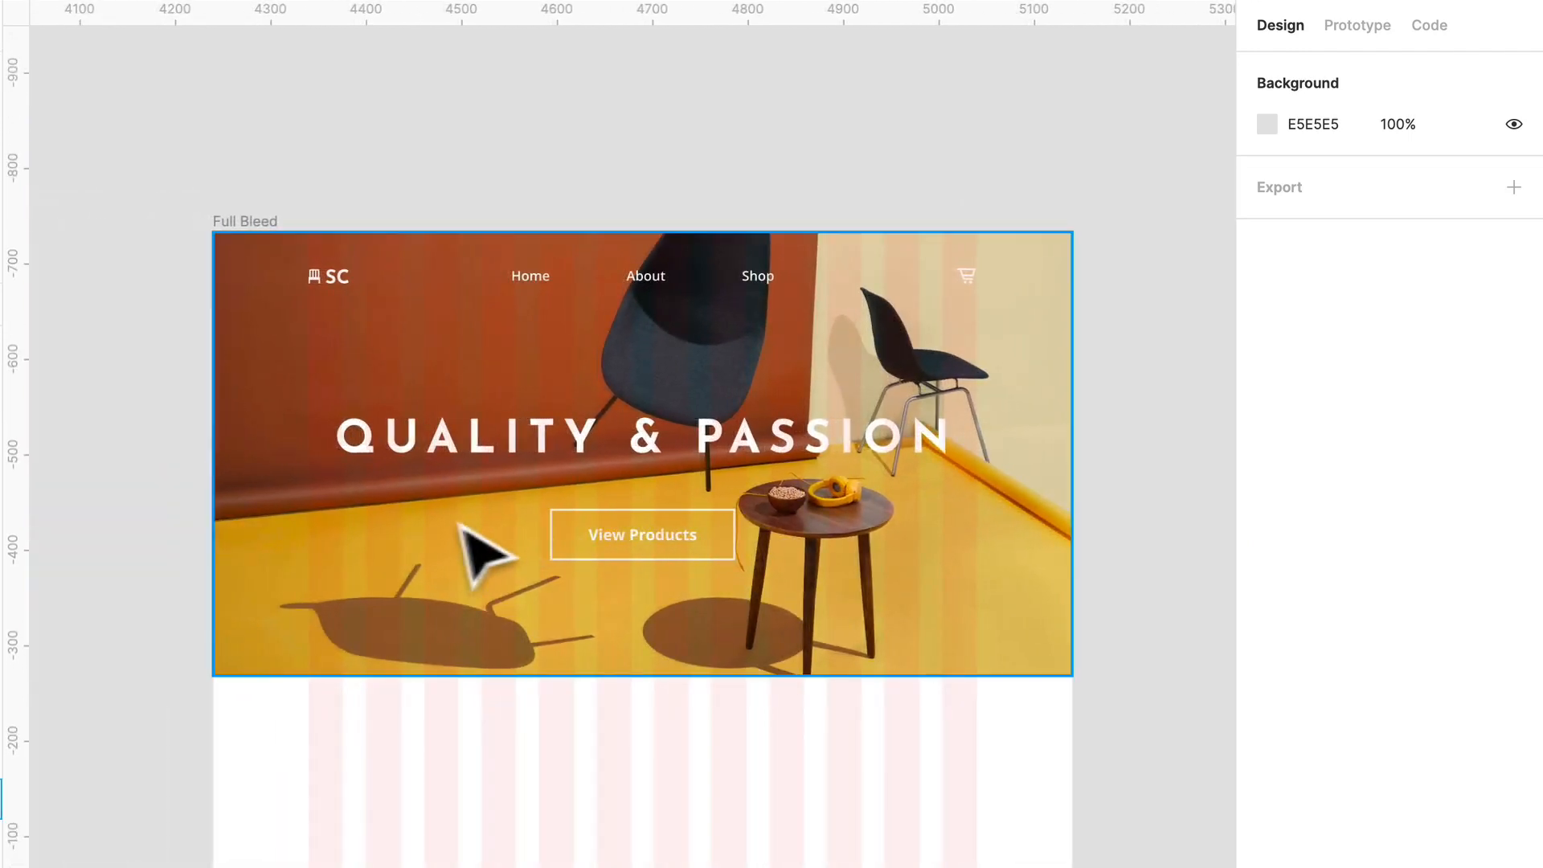
{"action": "left_click", "coordinate": [286, 532]}
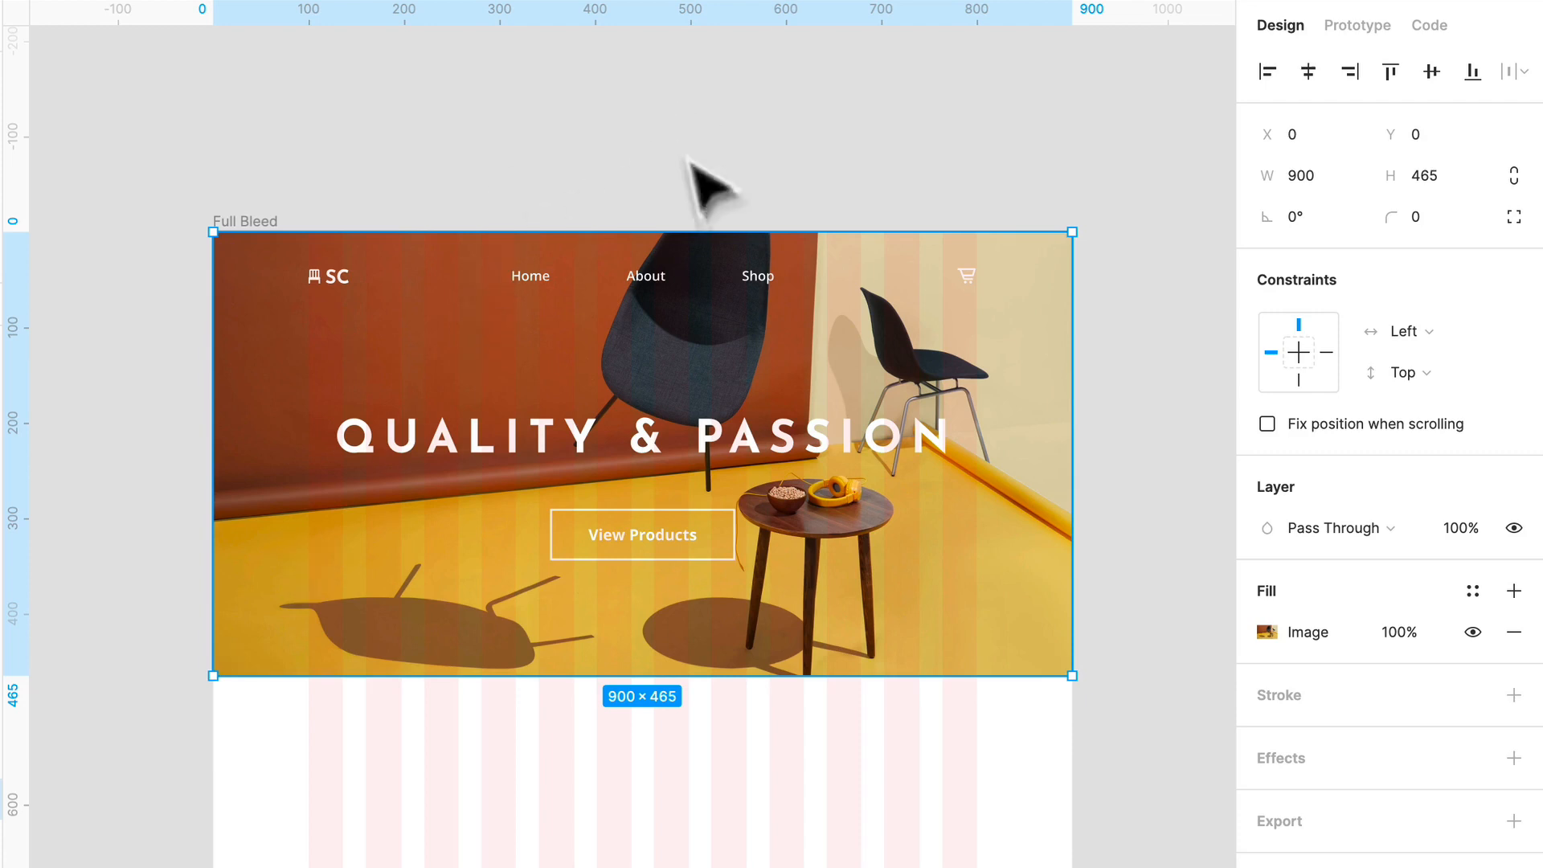
{"action": "scroll", "coordinate": [902, 406], "scroll_direction": "down", "scroll_amount": 3}
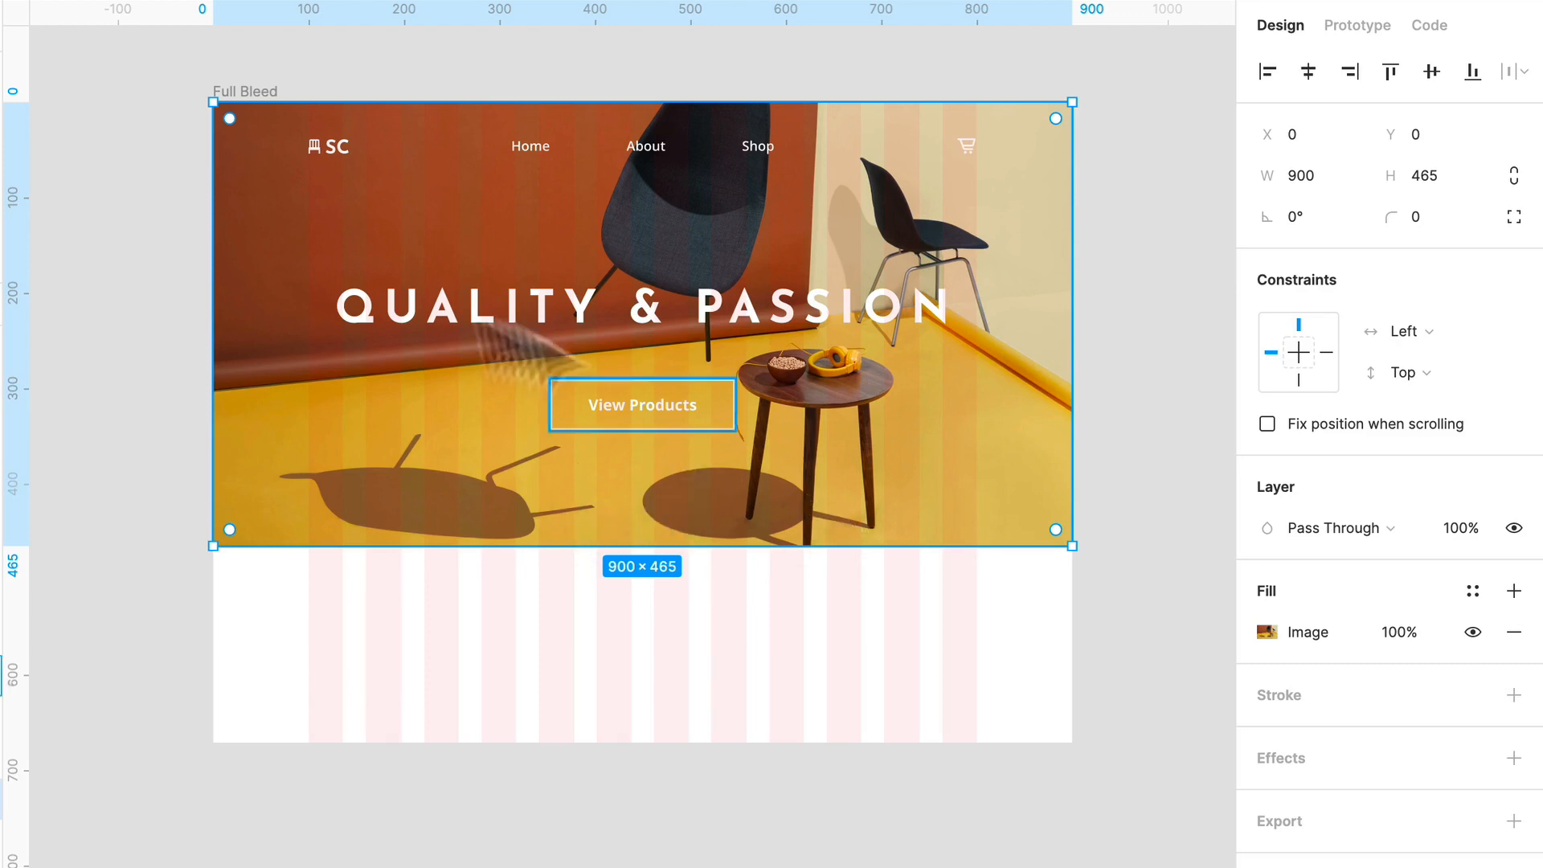
{"action": "left_click", "coordinate": [155, 320]}
{"action": "scroll", "coordinate": [155, 321], "scroll_direction": "down", "scroll_amount": 2}
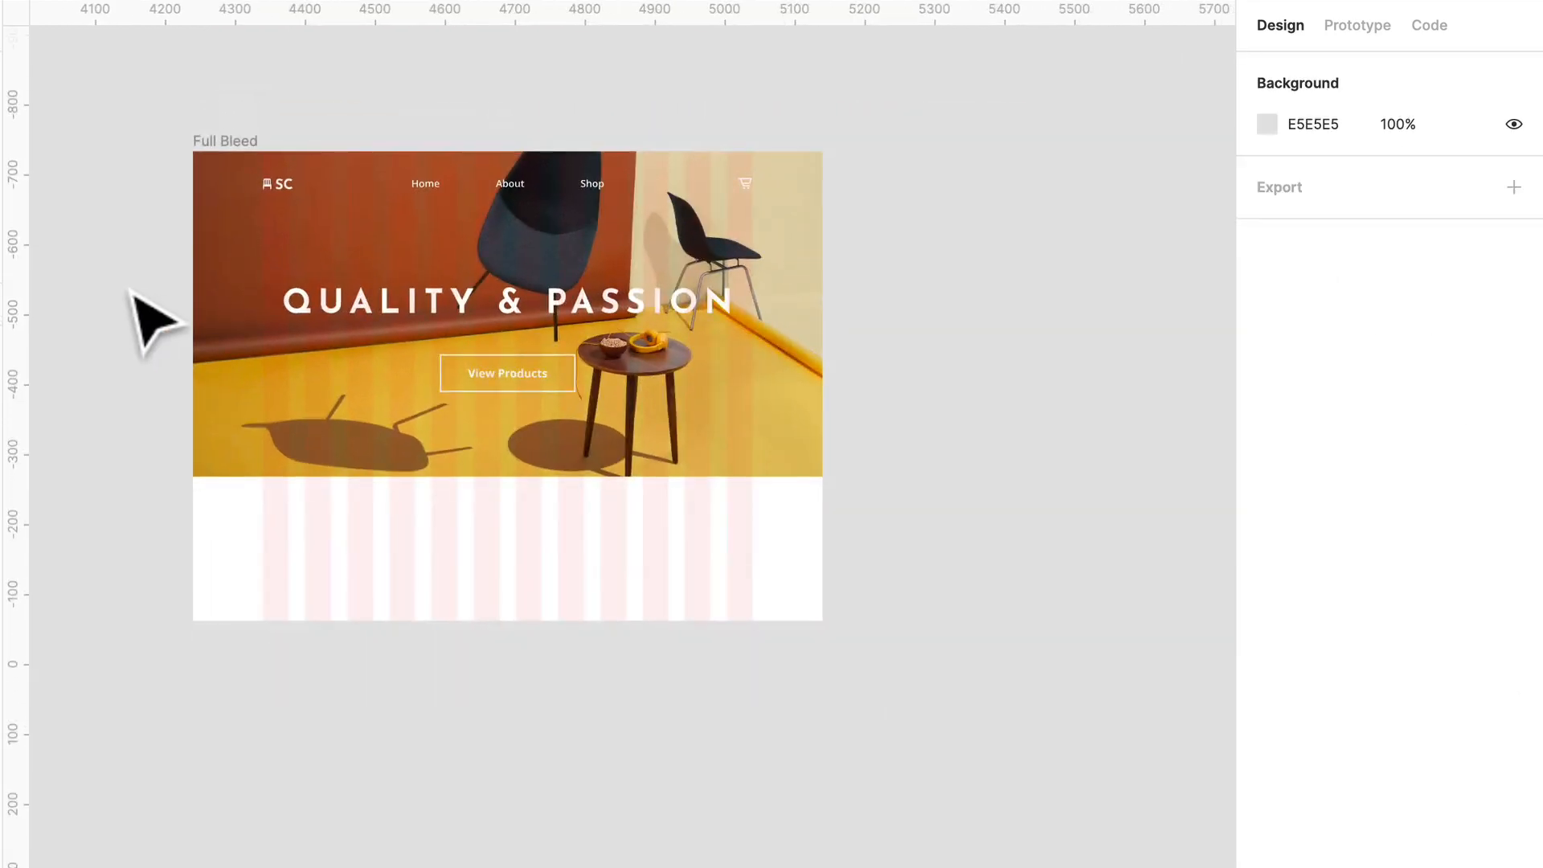
{"action": "scroll", "coordinate": [155, 320], "scroll_direction": "up", "scroll_amount": 3}
{"action": "scroll", "coordinate": [155, 320], "scroll_direction": "left", "scroll_amount": 3}
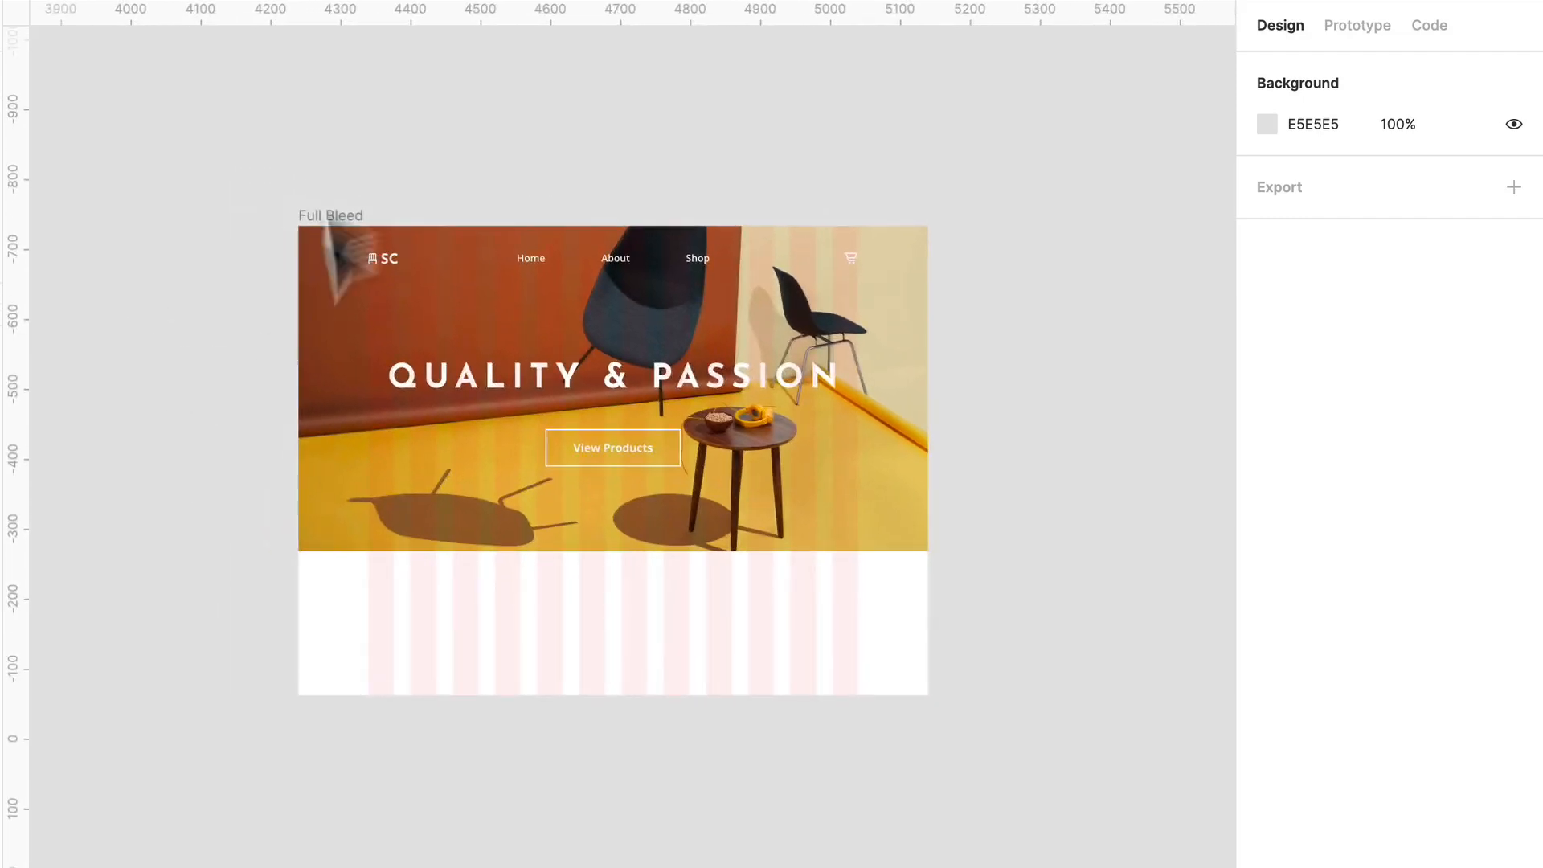